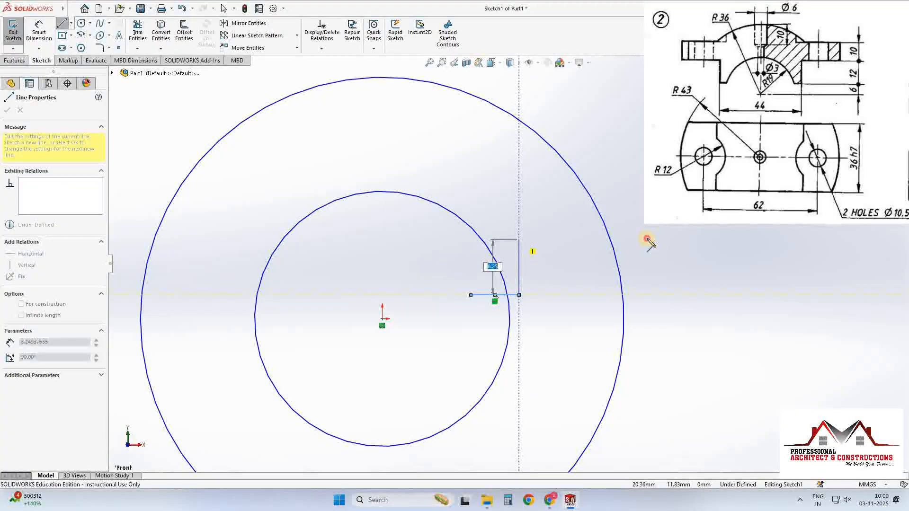
# Step: Extend the stepped line chain horizontally past the outer circle and vertically upward, and undo the last horizontal segment drawn back toward the circle
pyautogui.click(486, 165)
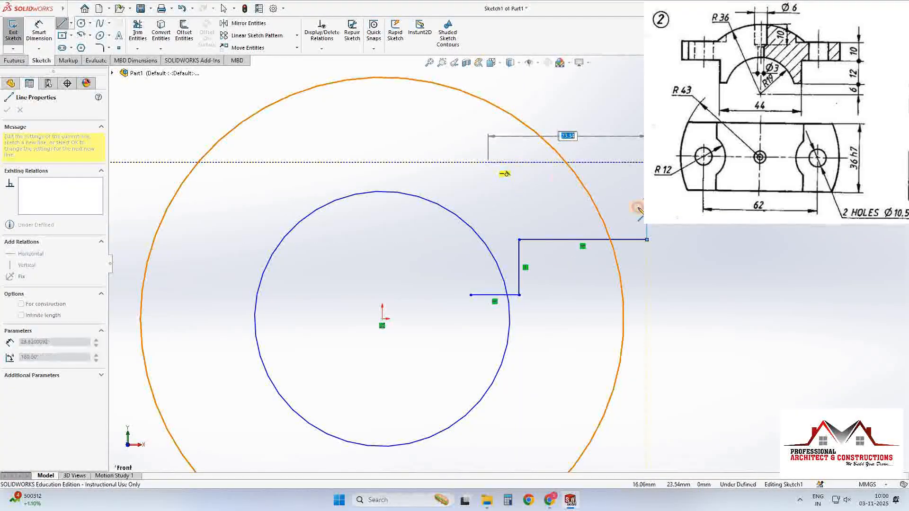
pyautogui.click(511, 162)
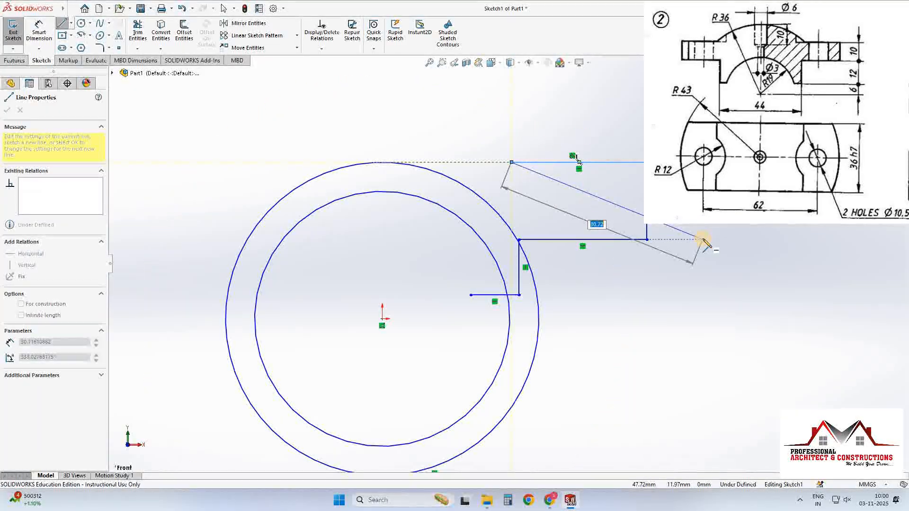
pyautogui.press('Escape')
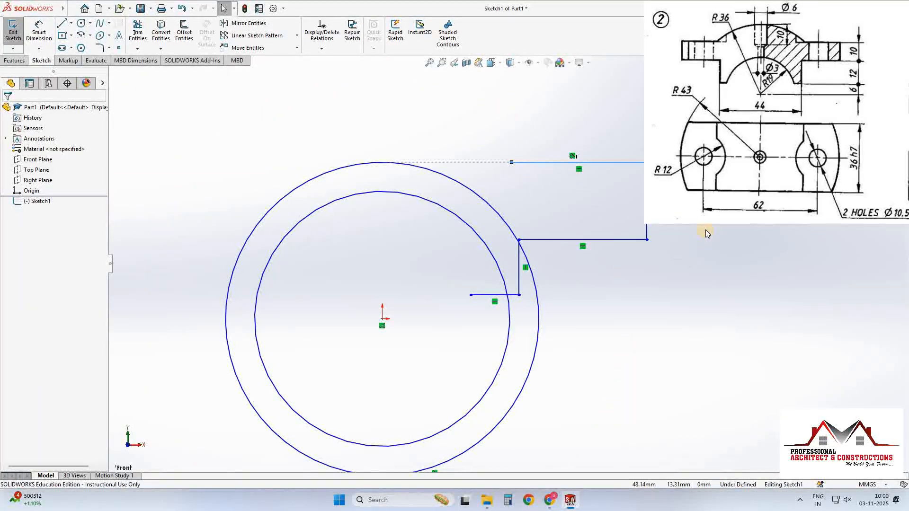
pyautogui.hotkey('ctrl', 'z')
pyautogui.press('Escape')
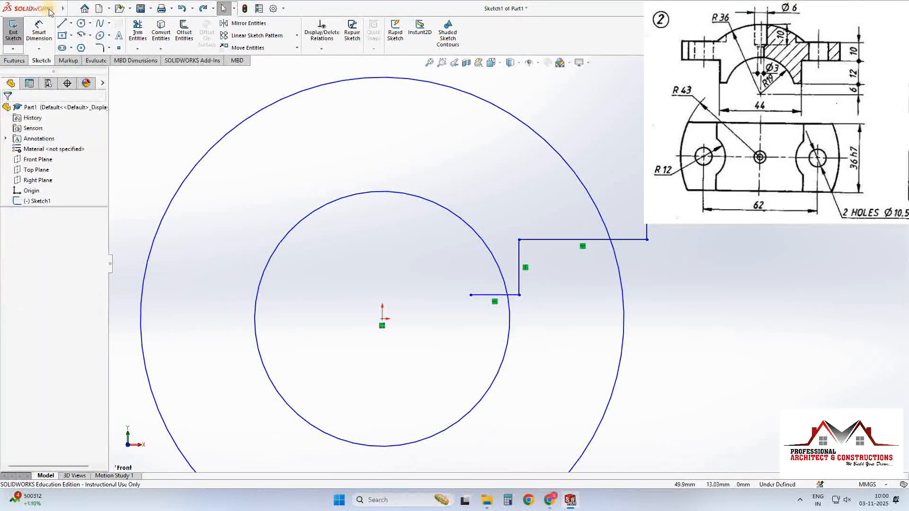
# Step: Dimension the inner circle at 38 mm diameter and the outer circle at 72 mm diameter
pyautogui.hotkey('alt', 'e')
pyautogui.press('Escape')
pyautogui.press('d')
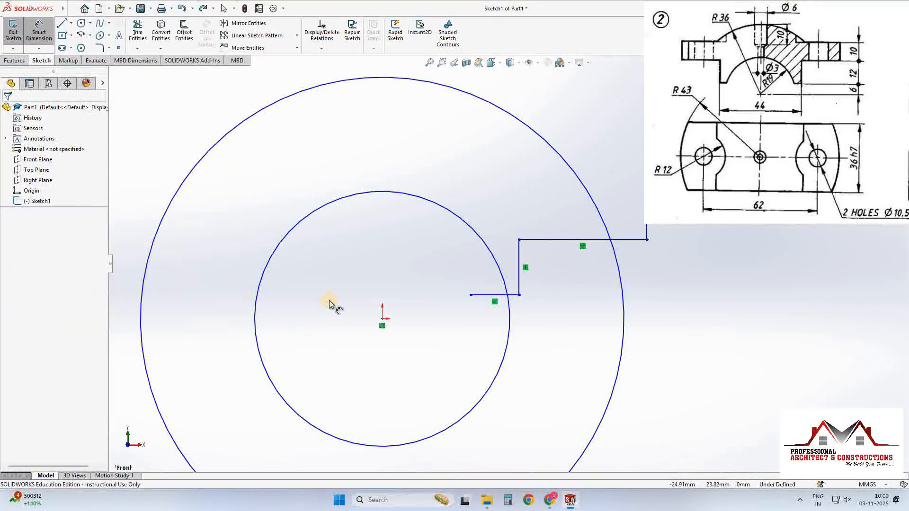
pyautogui.scroll(3, 378, 290)
pyautogui.scroll(-1, 360, 288)
pyautogui.click(375, 287)
pyautogui.click(350, 285)
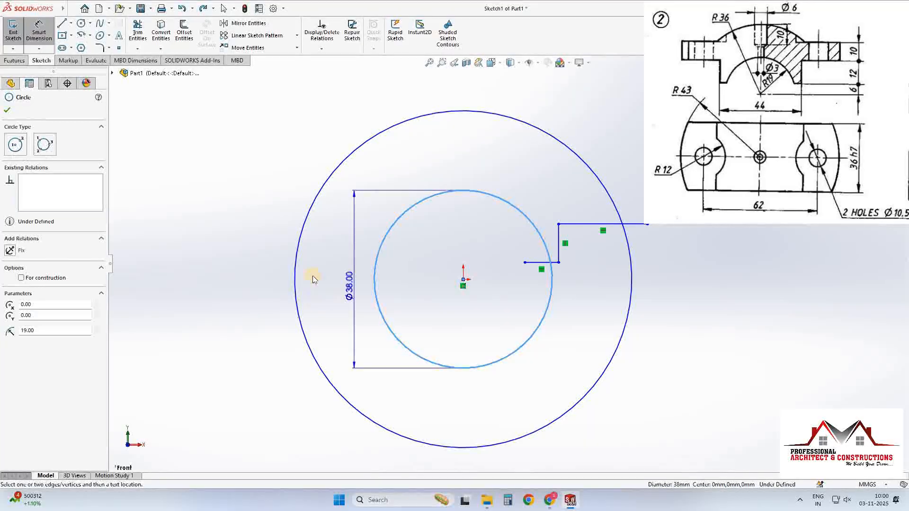
pyautogui.press('Return')
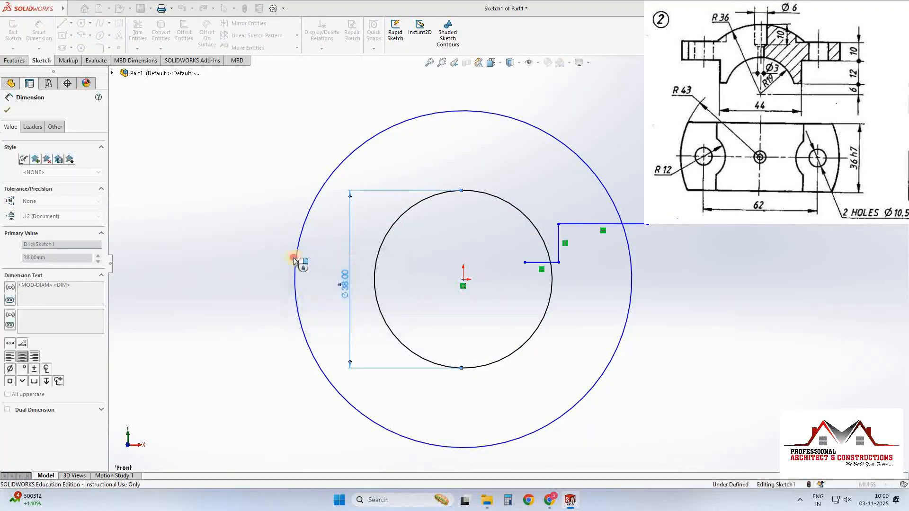
pyautogui.click(296, 259)
pyautogui.click(254, 257)
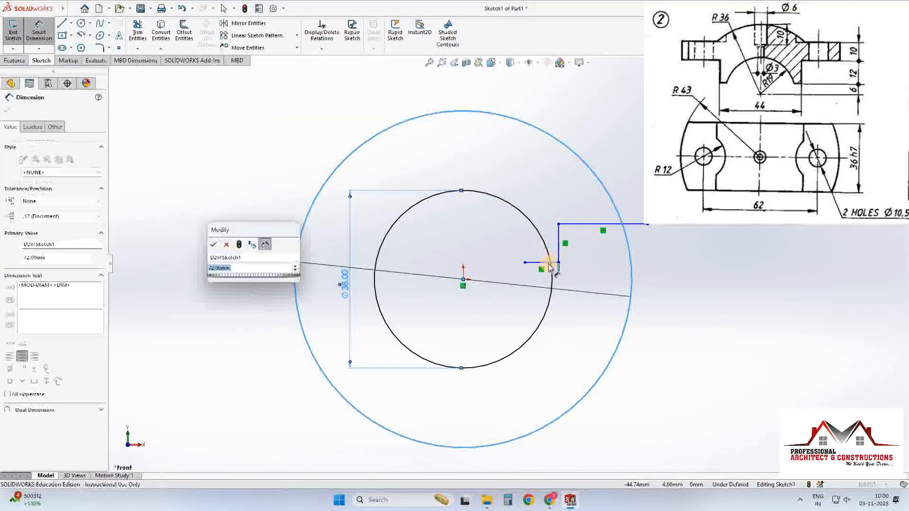
pyautogui.press('Return')
# Step: Dimension the vertical distance from the origin to the lowest corner of the stepped line chain at 6 mm
pyautogui.scroll(-2, 513, 274)
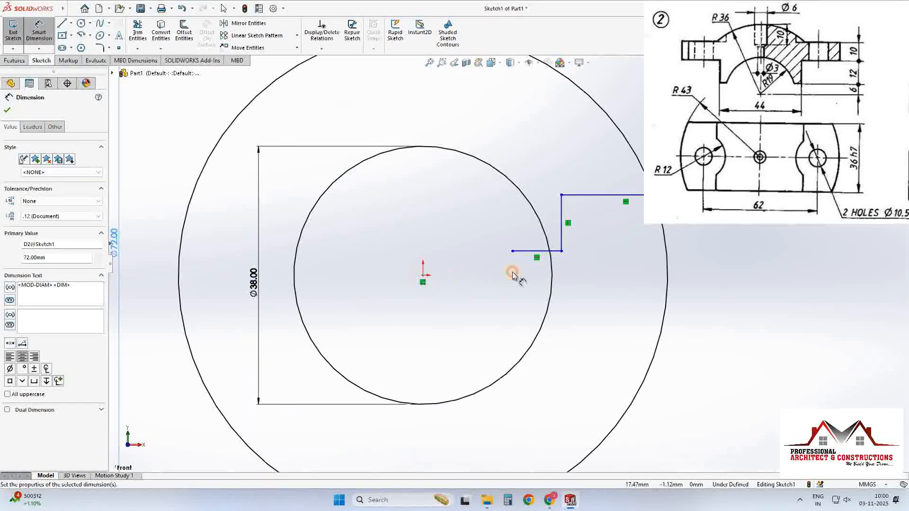
pyautogui.click(563, 253)
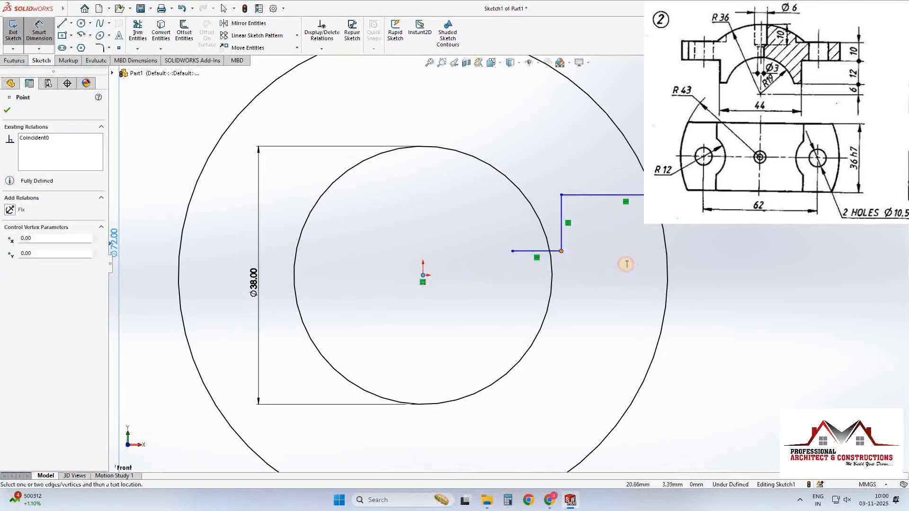
pyautogui.click(627, 265)
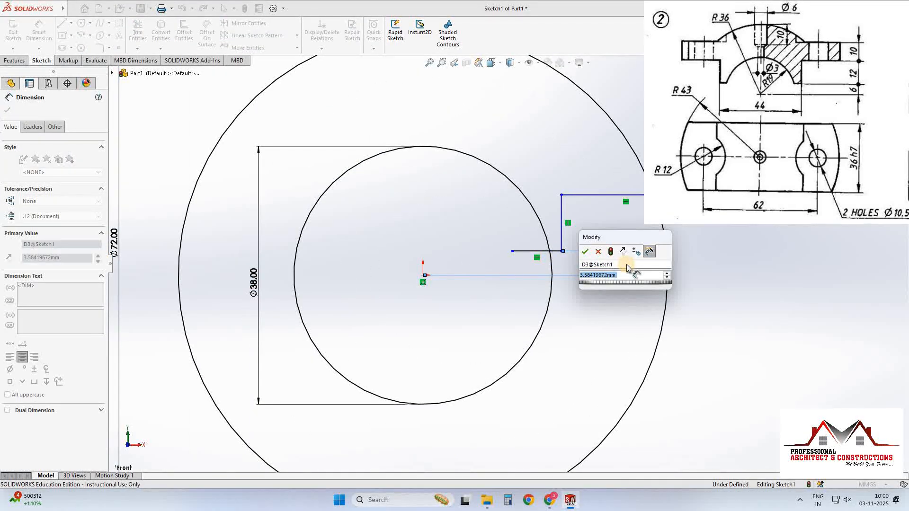
pyautogui.write('6')
pyautogui.press('Return')
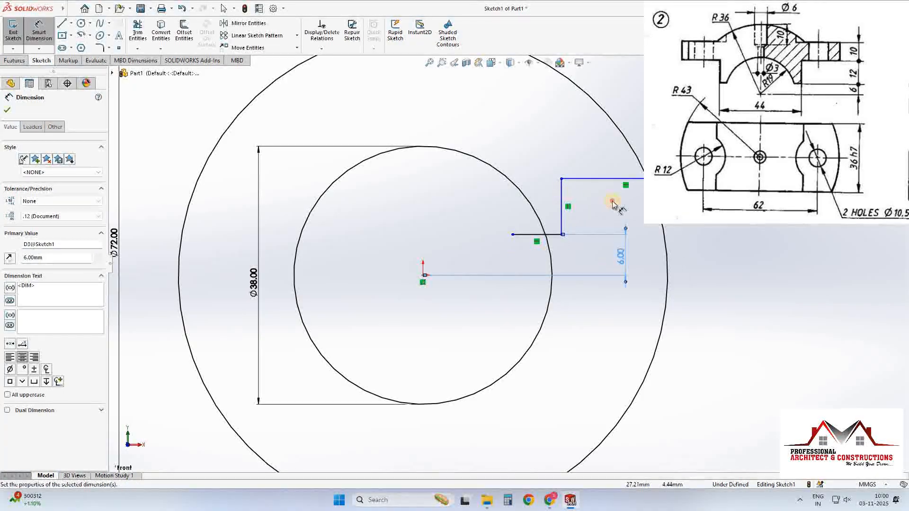
# Step: Dimension the stepped profile's inner vertical line at 12 mm and its outer vertical line at 10 mm
pyautogui.click(562, 206)
pyautogui.click(615, 207)
pyautogui.write('12')
pyautogui.press('Return')
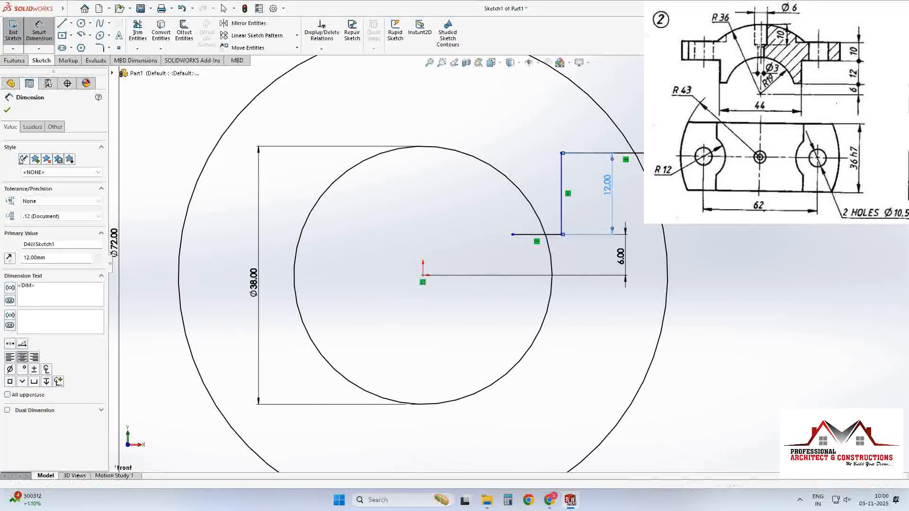
pyautogui.click(688, 126)
pyautogui.click(724, 124)
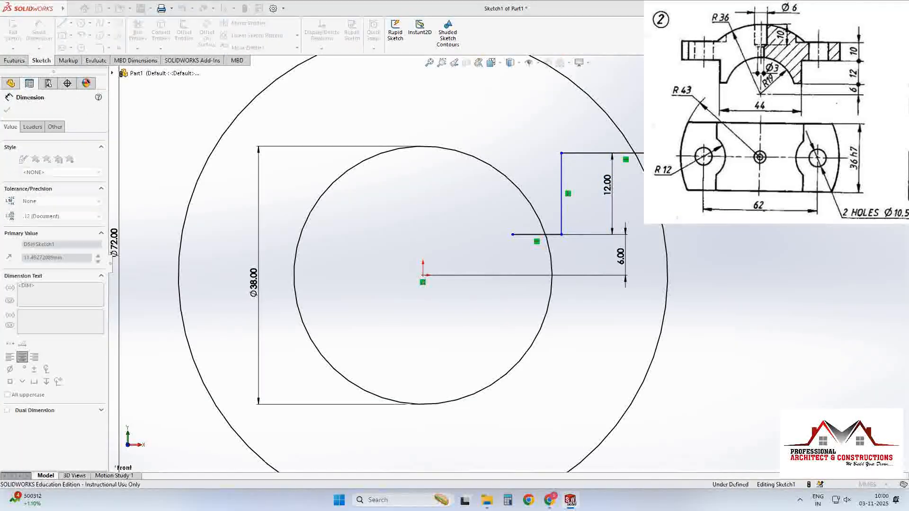
pyautogui.write('10')
pyautogui.press('Return')
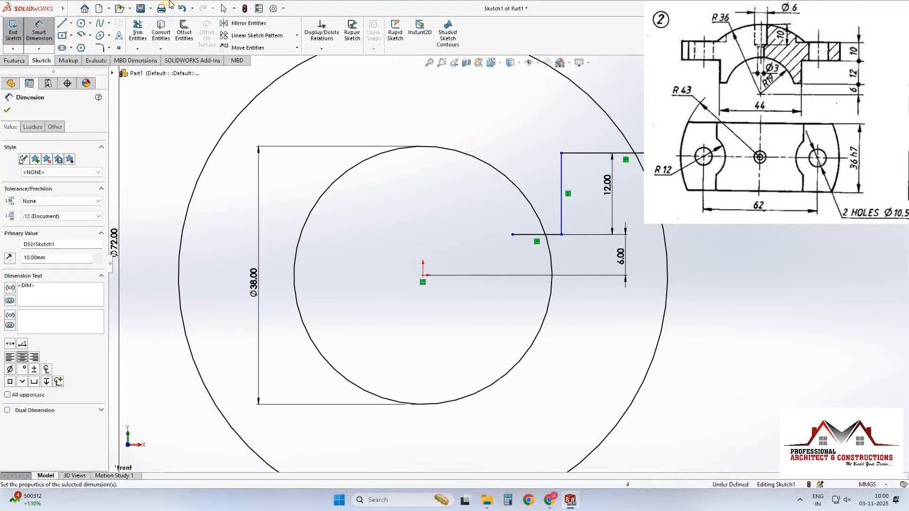
# Step: Draw a horizontal line from the upper end of the 10 mm vertical line back into the outer circle
pyautogui.scroll(4, 525, 142)
pyautogui.scroll(-4, 529, 134)
pyautogui.click(66, 26)
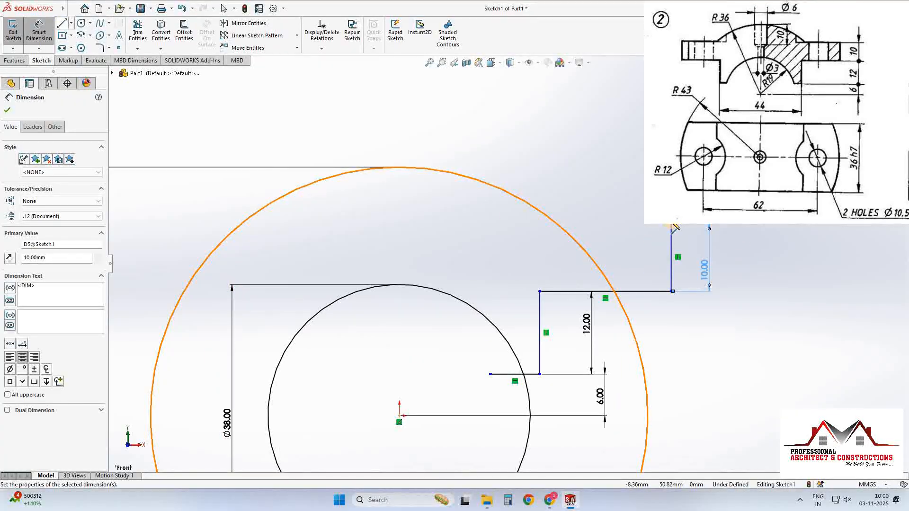
pyautogui.press('l')
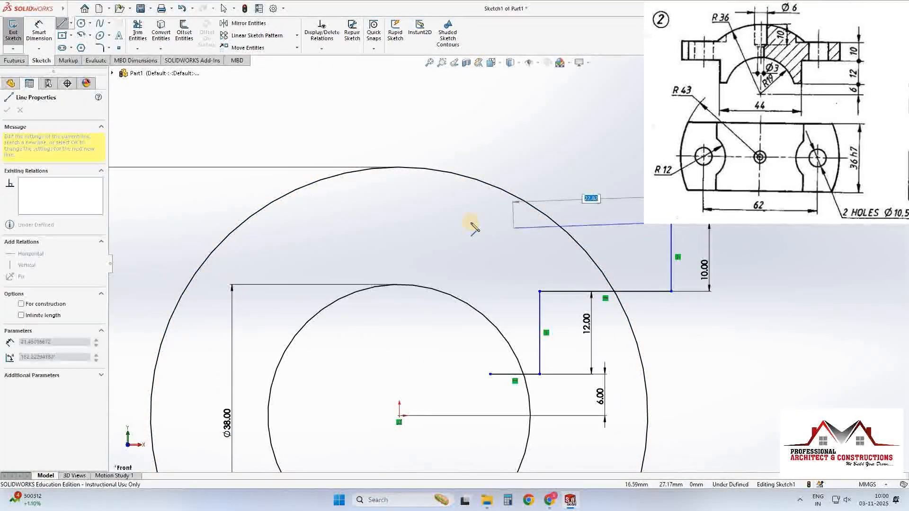
pyautogui.click(483, 259)
pyautogui.press('Escape')
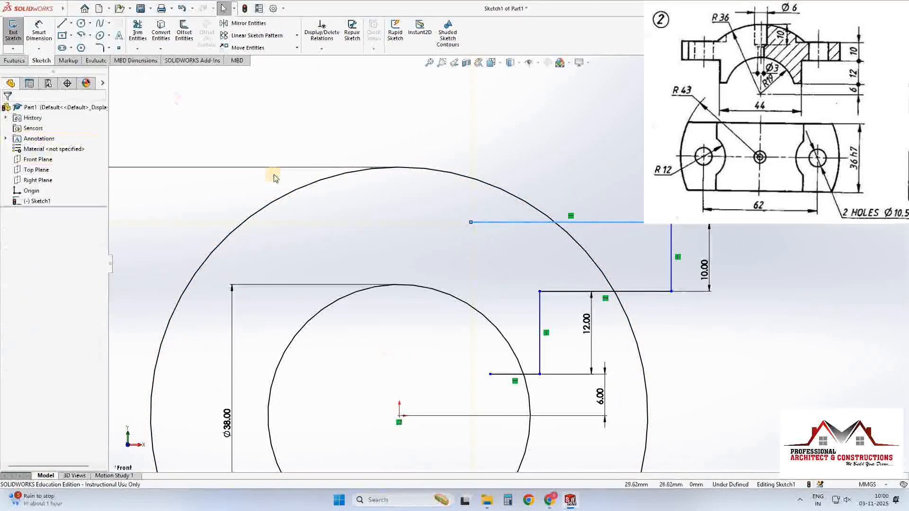
# Step: Draw a vertical line from the origin up past the top of the outer circle
pyautogui.scroll(3, 506, 263)
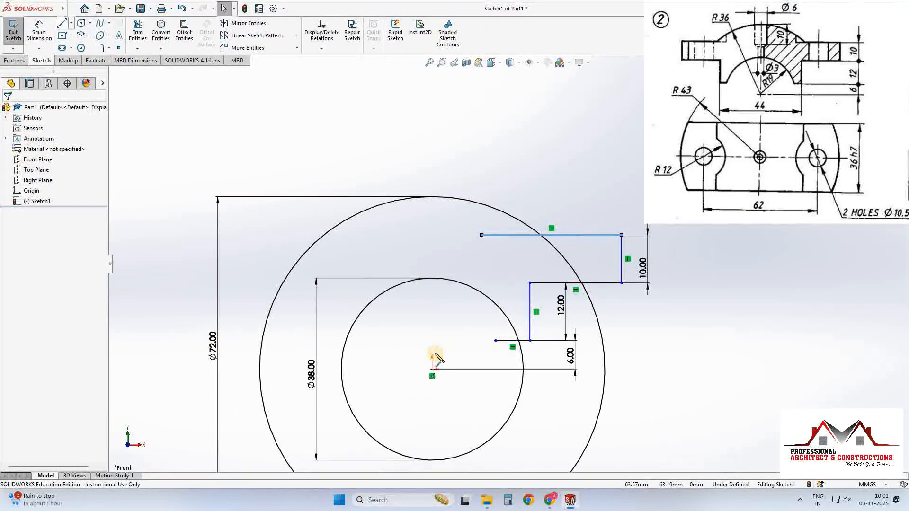
pyautogui.click(432, 369)
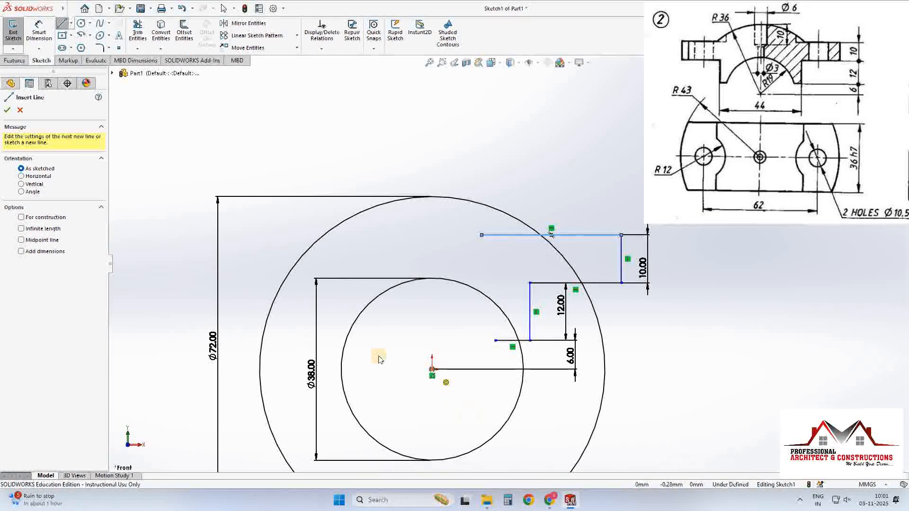
pyautogui.hotkey('alt', 'Tab')
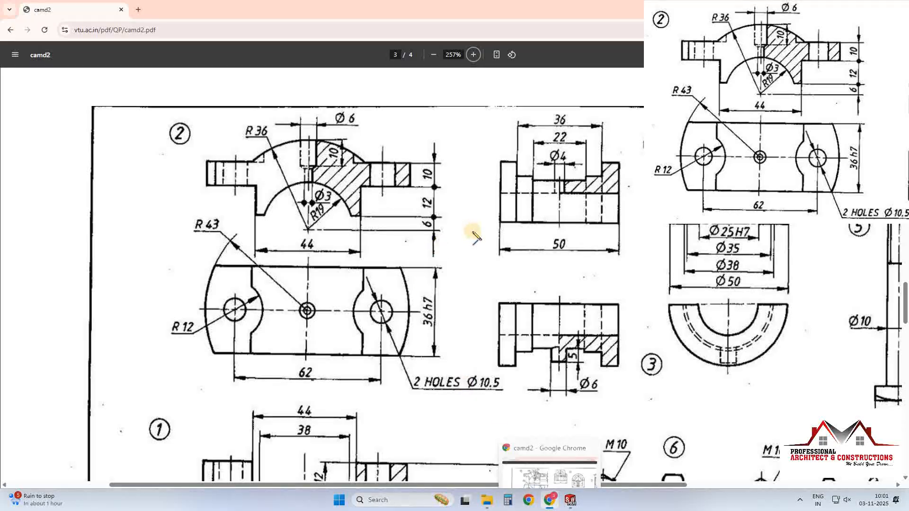
pyautogui.hotkey('alt', 'Tab')
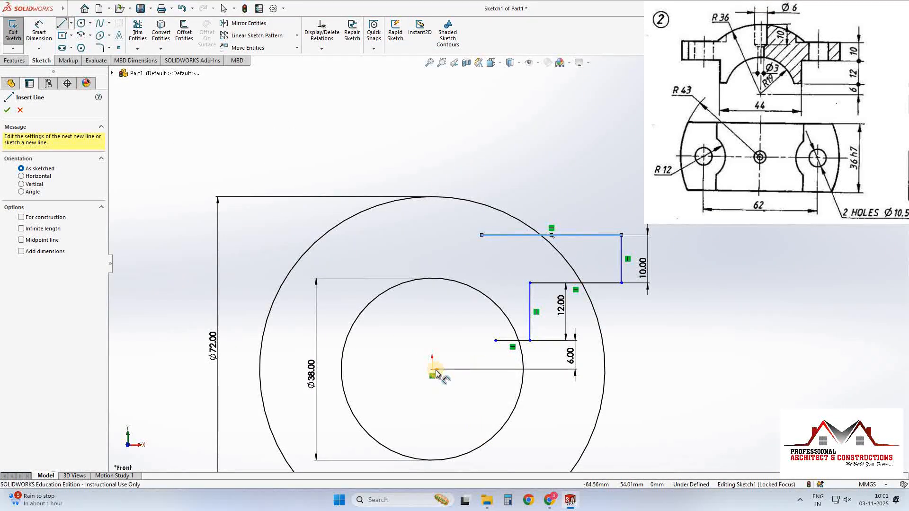
pyautogui.press('Escape')
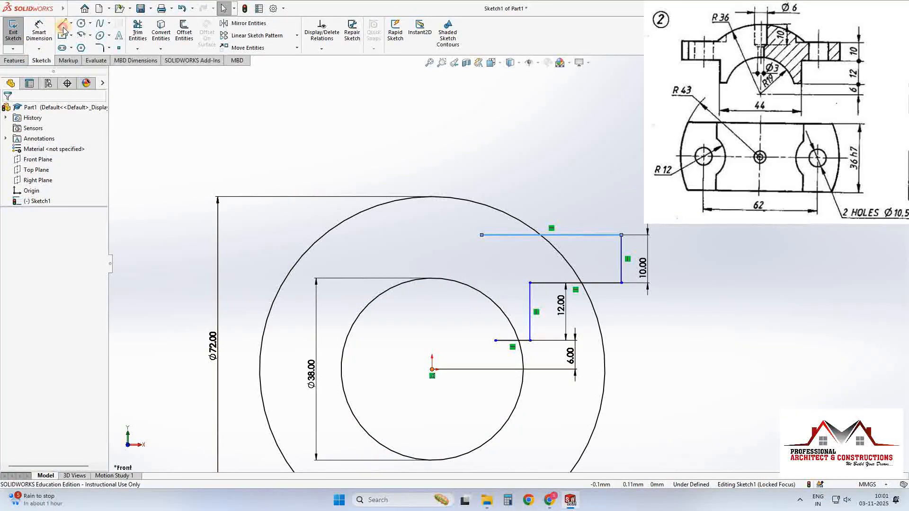
pyautogui.press('l')
pyautogui.click(432, 369)
pyautogui.click(432, 166)
pyautogui.press('Escape')
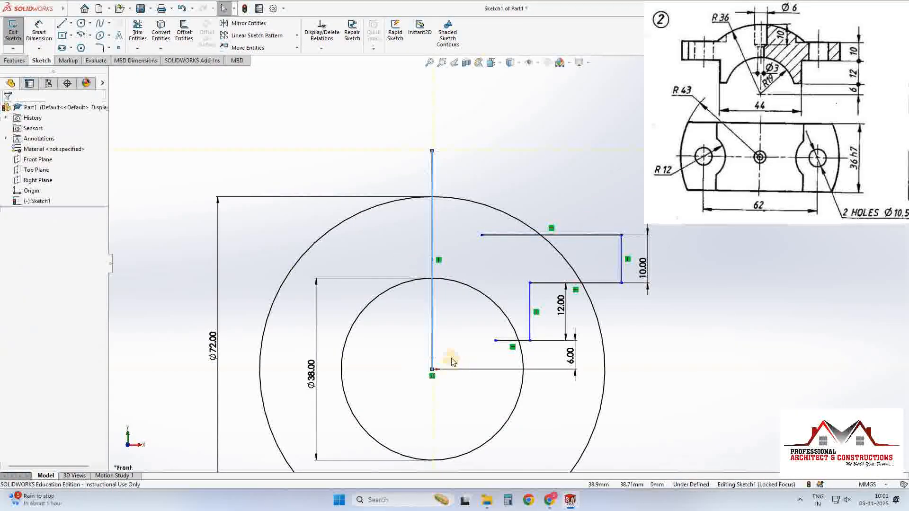
# Step: Trim the circles and overhanging lines down to the closed right-half cap profile
pyautogui.scroll(-2, 448, 379)
pyautogui.click(137, 30)
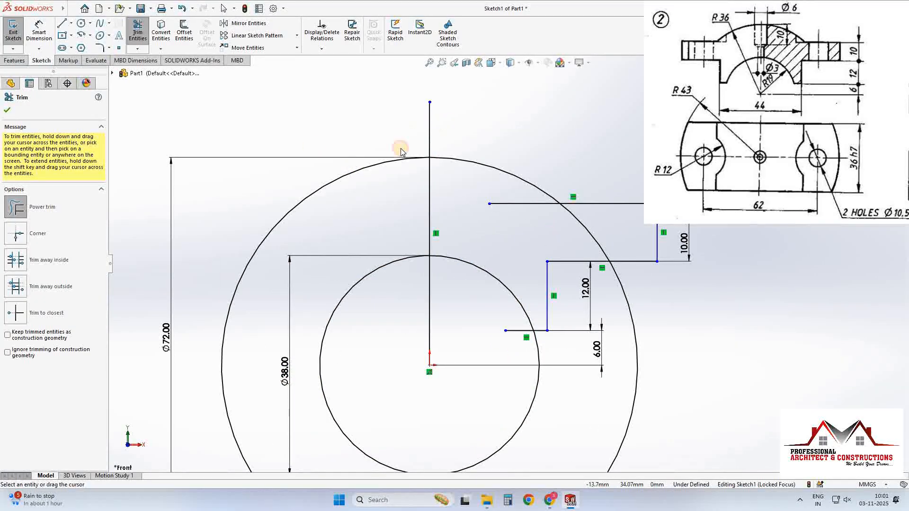
pyautogui.moveTo(374, 314)
pyautogui.mouseDown()
pyautogui.moveTo(540, 381)
pyautogui.moveTo(510, 331)
pyautogui.moveTo(532, 360)
pyautogui.mouseUp()
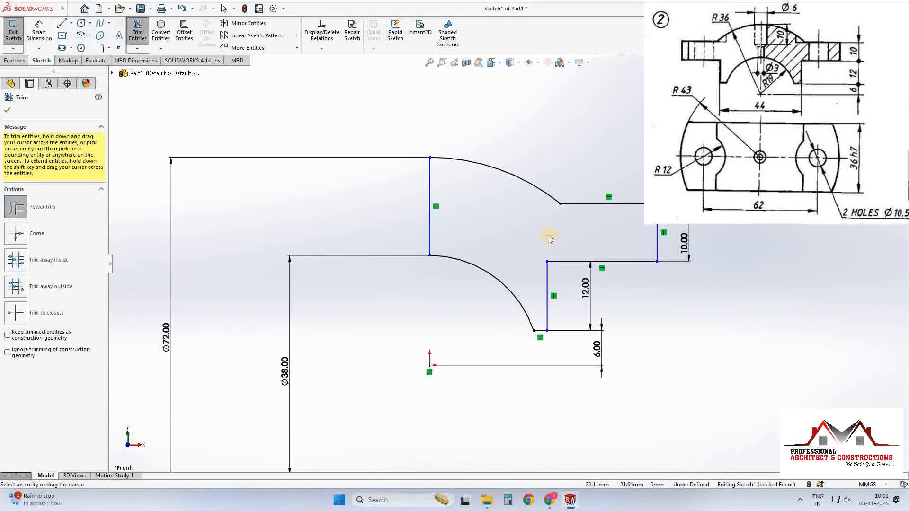
# Step: Dimension the horizontal distance from the origin to the profile's lower outer corner at 22 mm
pyautogui.click(39, 33)
pyautogui.click(430, 365)
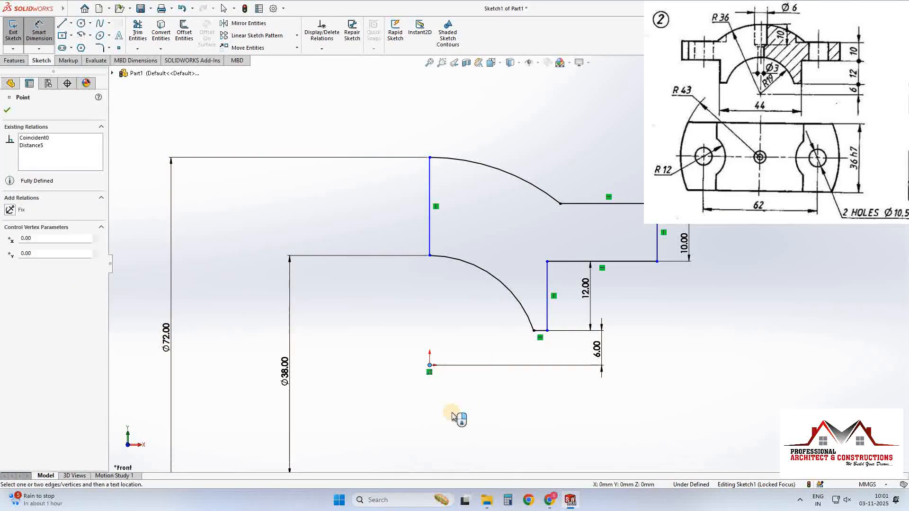
pyautogui.click(547, 331)
pyautogui.click(490, 416)
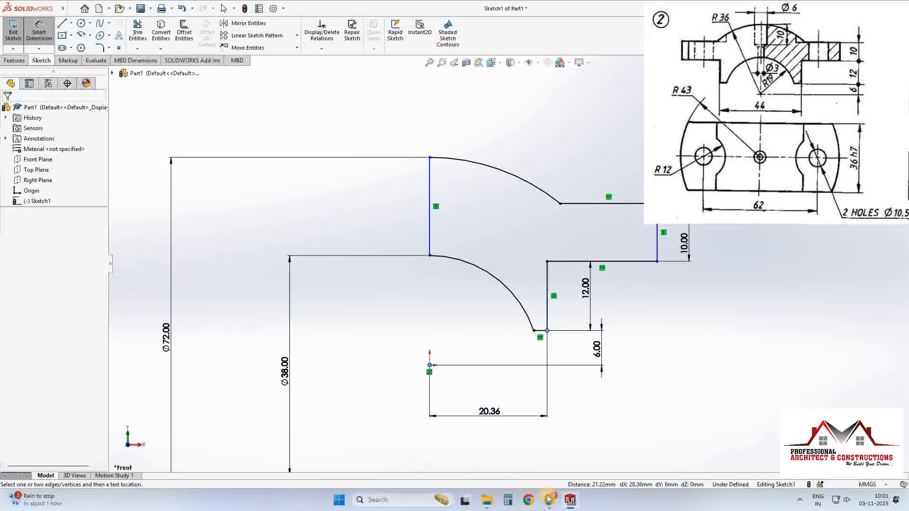
pyautogui.hotkey('alt', 'Tab')
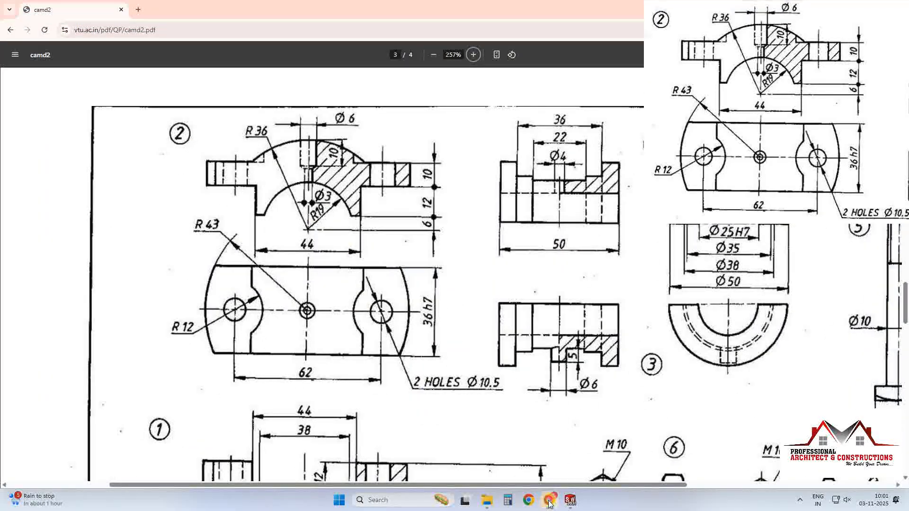
pyautogui.hotkey('alt', 'Tab')
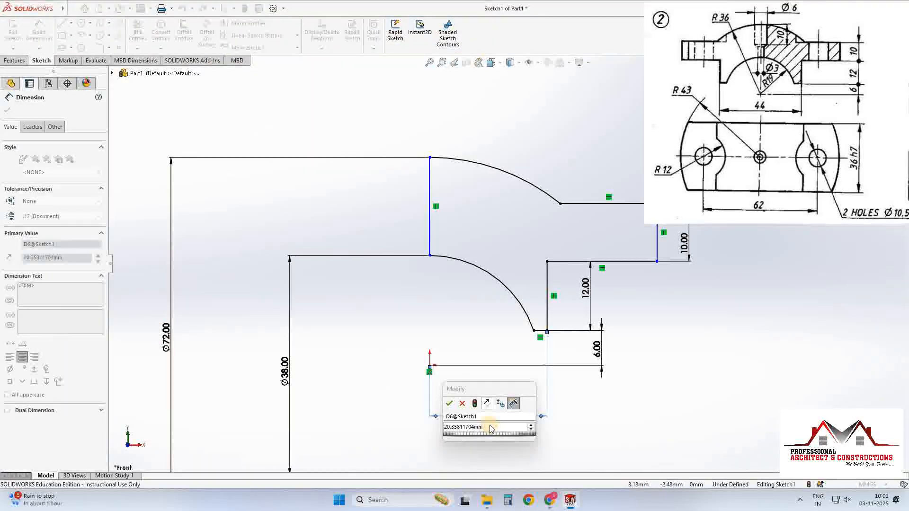
pyautogui.click(490, 426)
pyautogui.write('22')
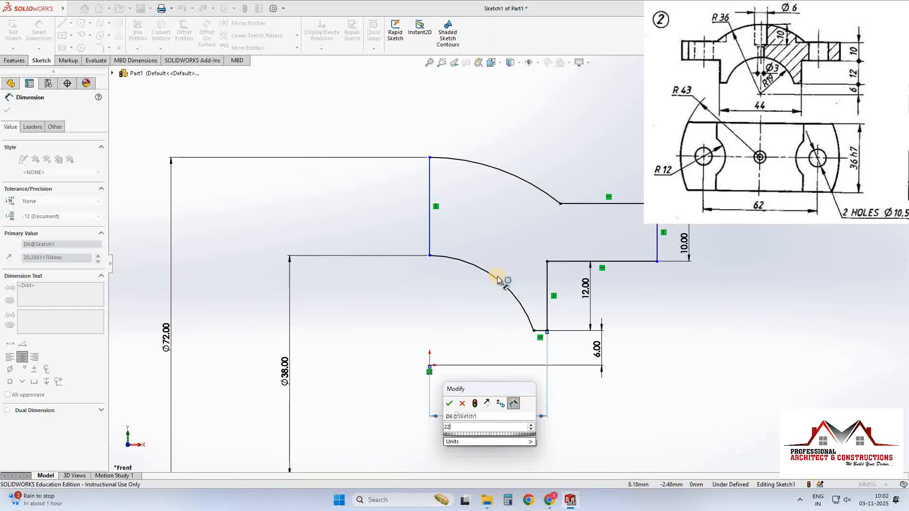
pyautogui.press('Return')
# Step: Dimension the horizontal distance from the origin to the flange's outer vertical edge at 43 mm
pyautogui.click(668, 250)
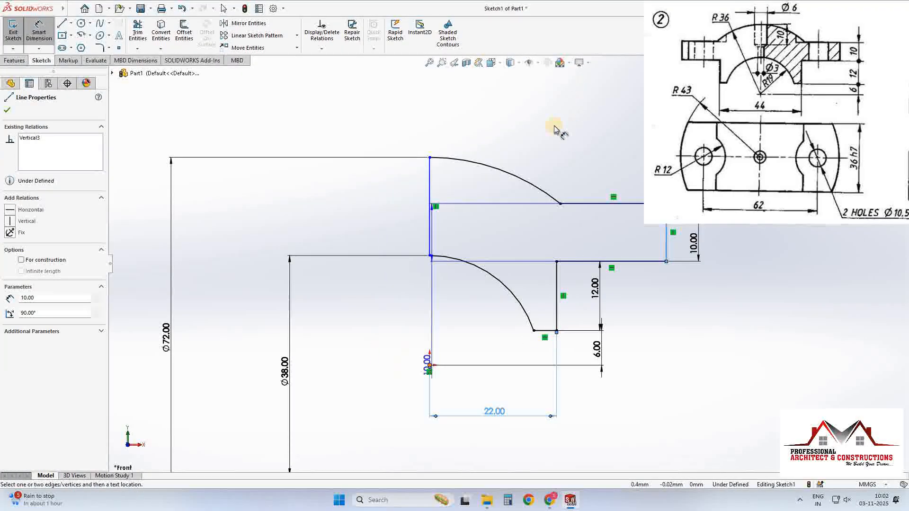
pyautogui.click(430, 366)
pyautogui.click(548, 129)
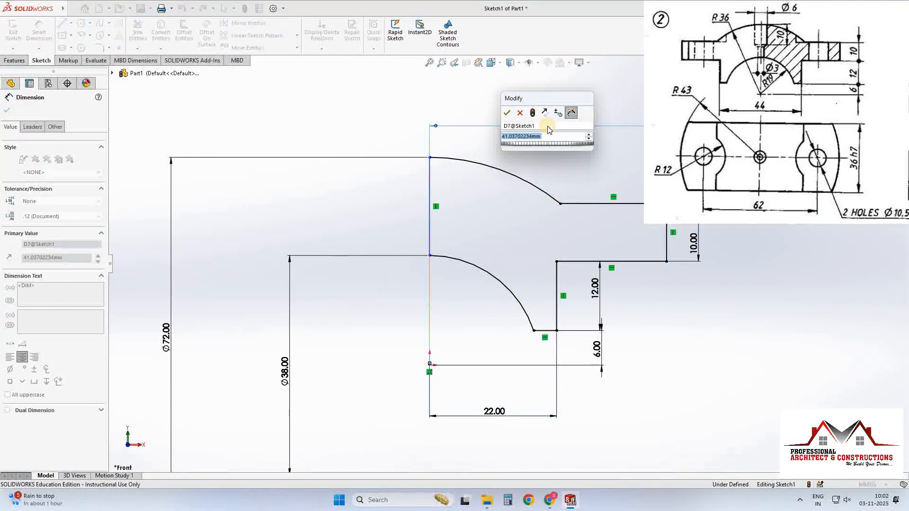
pyautogui.write('43')
pyautogui.press('Return')
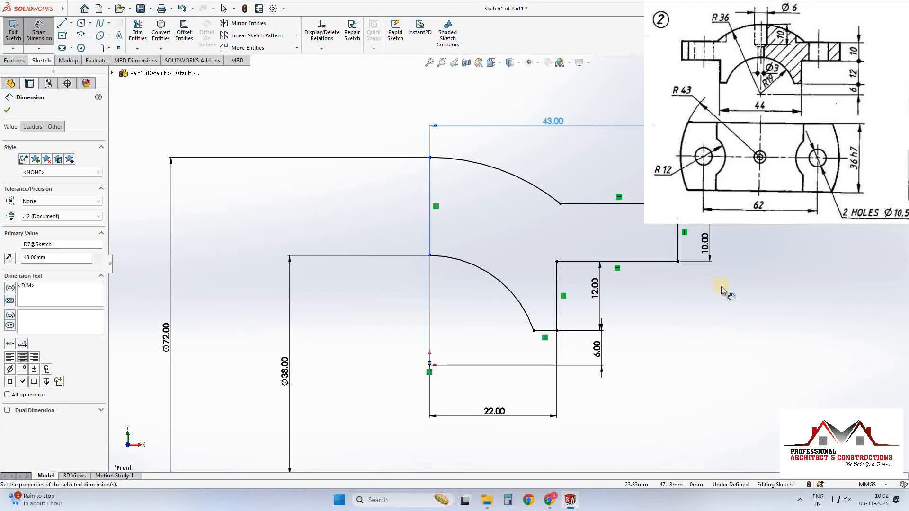
# Step: Check the reference drawing, and extrude the half-profile sketch 36 mm using the Mid Plane end condition
pyautogui.click(550, 500)
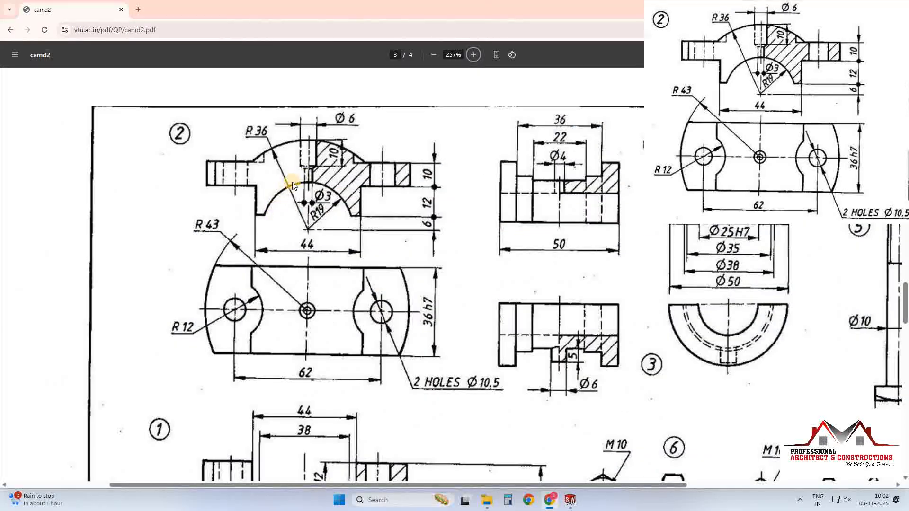
pyautogui.click(550, 500)
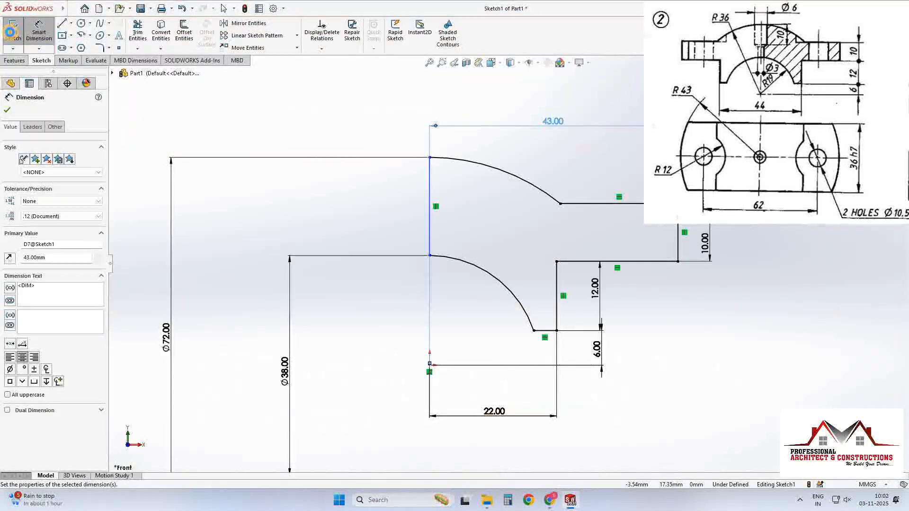
pyautogui.press('e')
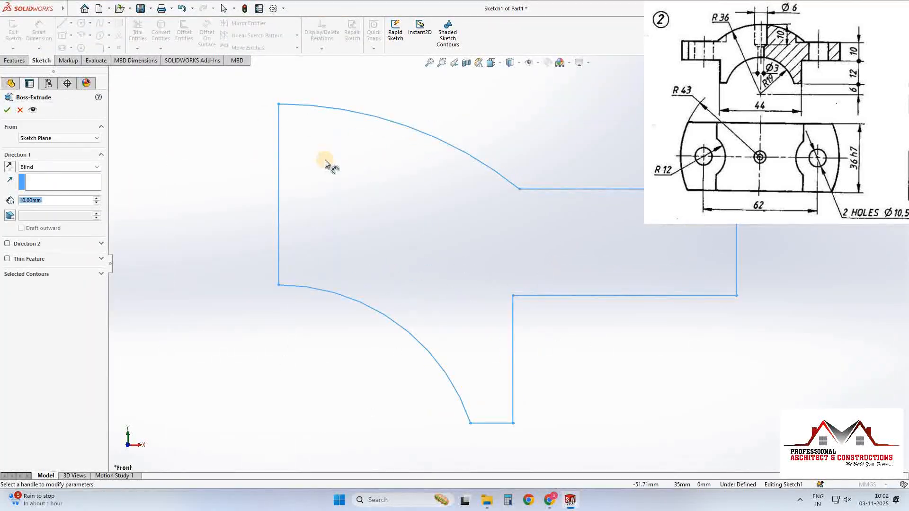
pyautogui.scroll(-2, 655, 326)
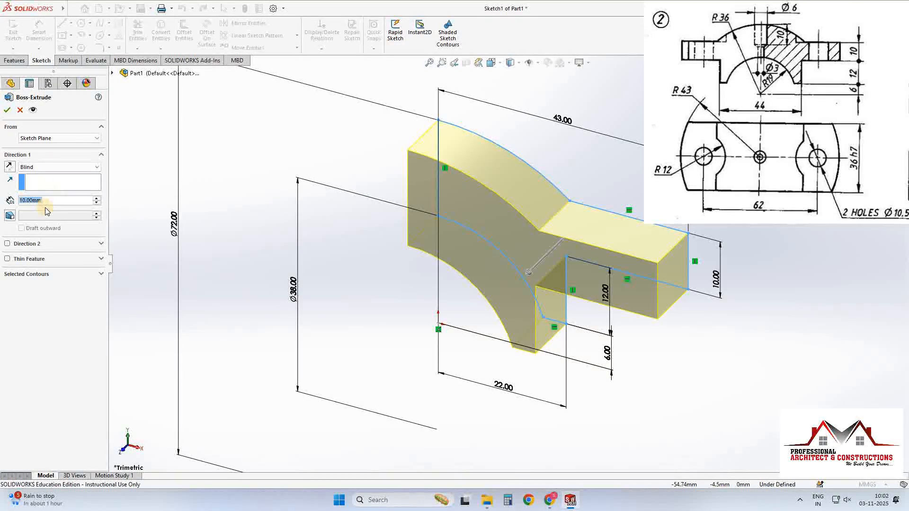
pyautogui.click(48, 167)
pyautogui.click(33, 207)
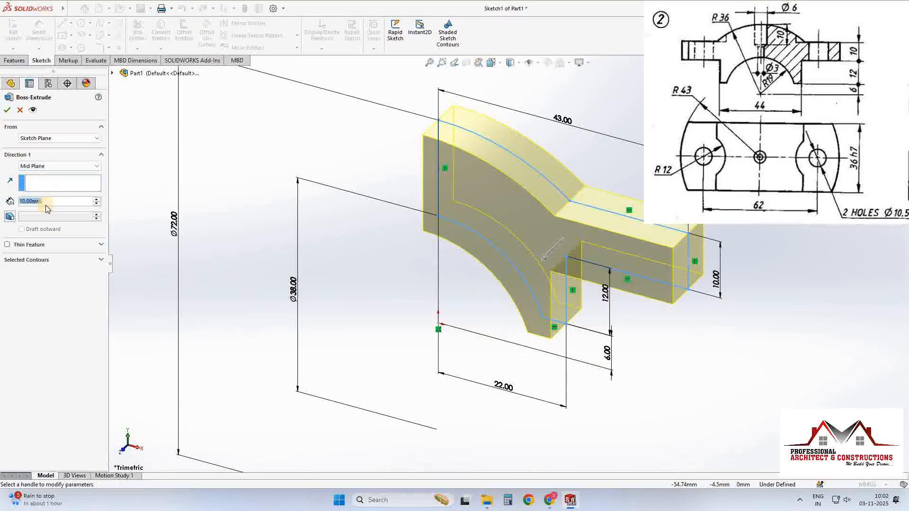
pyautogui.write('36')
pyautogui.press('Return')
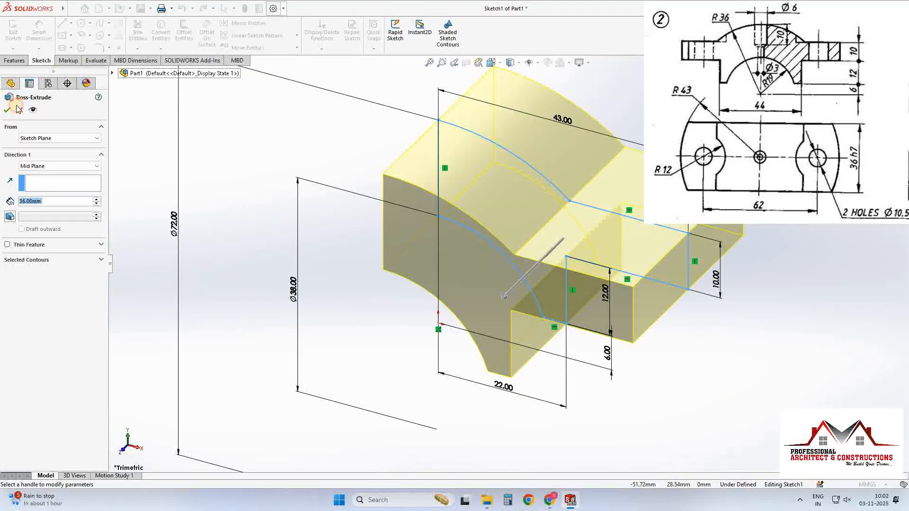
pyautogui.press('Return')
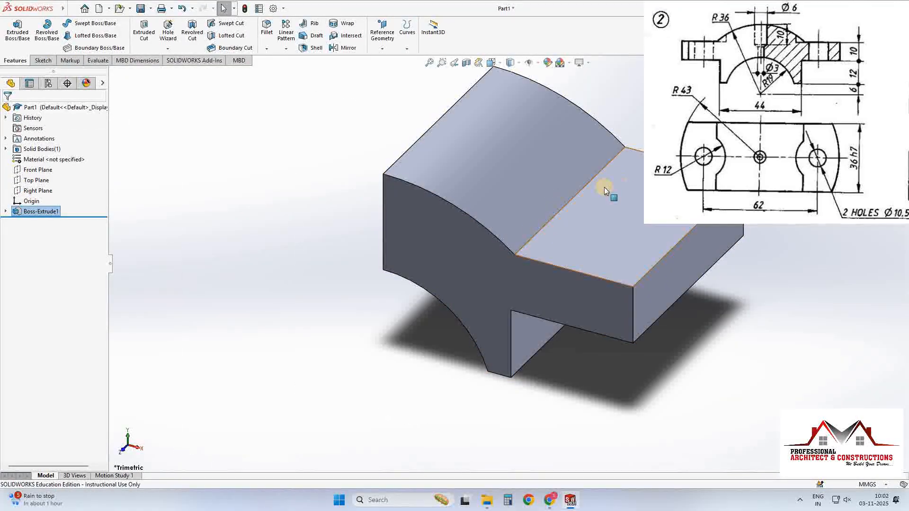
pyautogui.scroll(-3, 609, 183)
pyautogui.click(18, 29)
pyautogui.click(10, 110)
pyautogui.press('Escape')
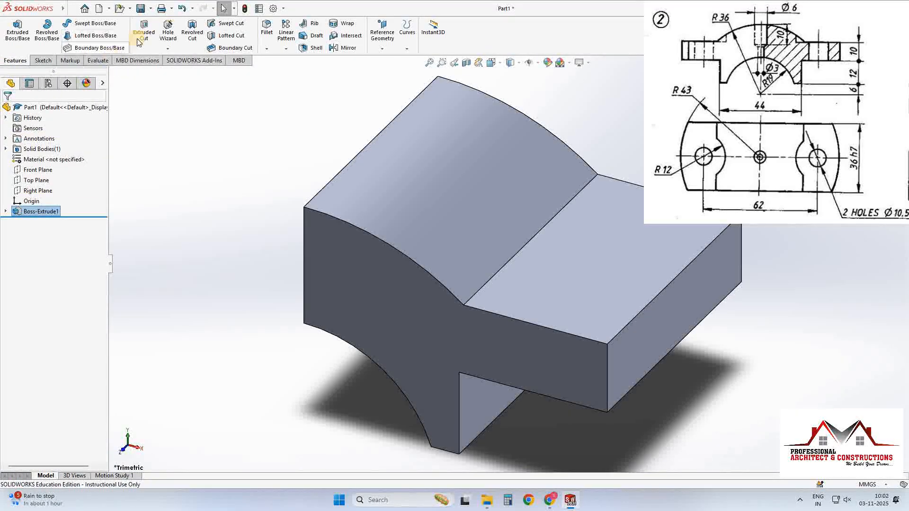
# Step: Start a sketch on the flange's flat upper face and draw a 10.5 mm diameter circle level with the origin
pyautogui.click(40, 61)
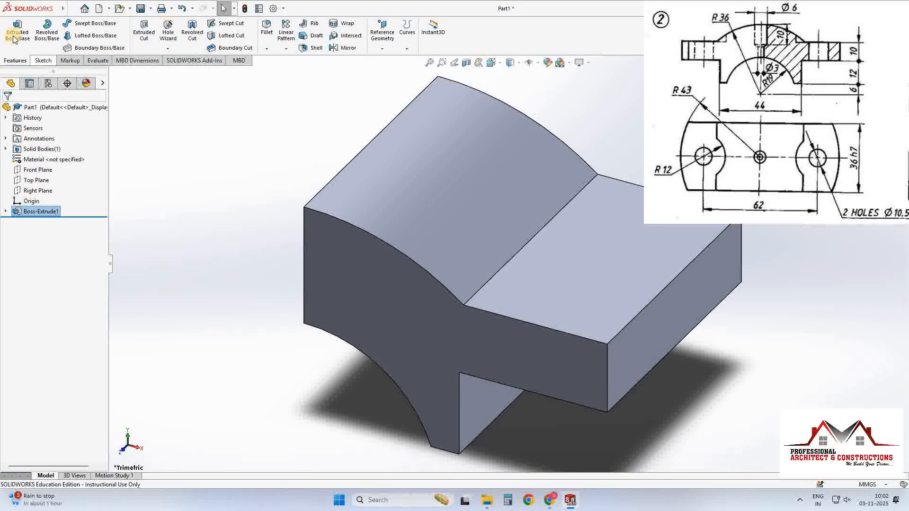
pyautogui.click(622, 242)
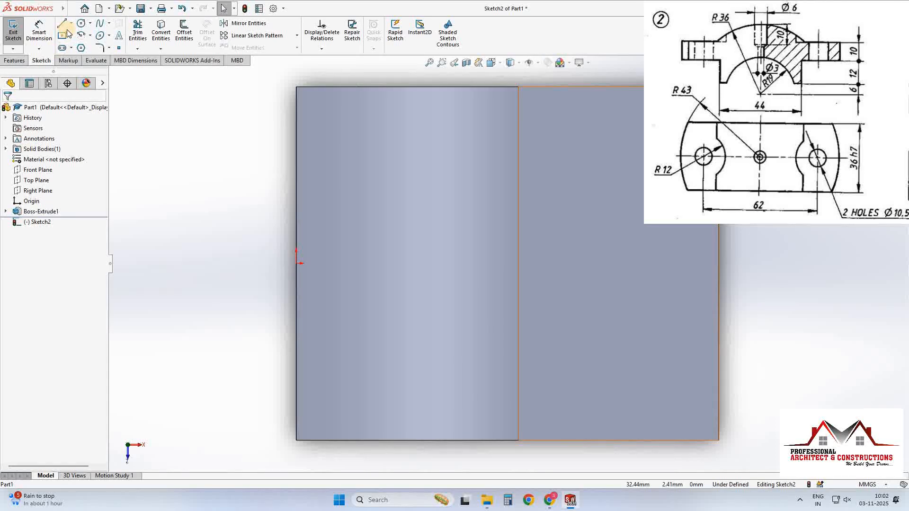
pyautogui.click(83, 23)
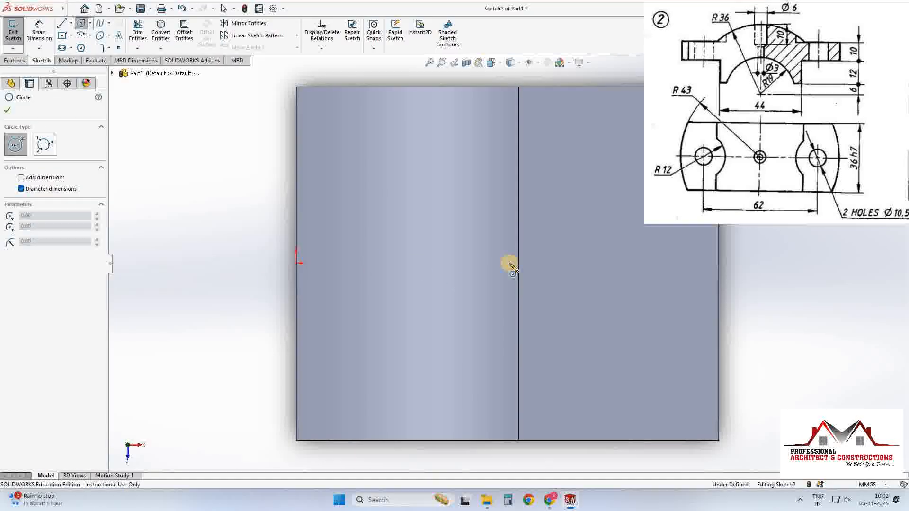
pyautogui.click(613, 262)
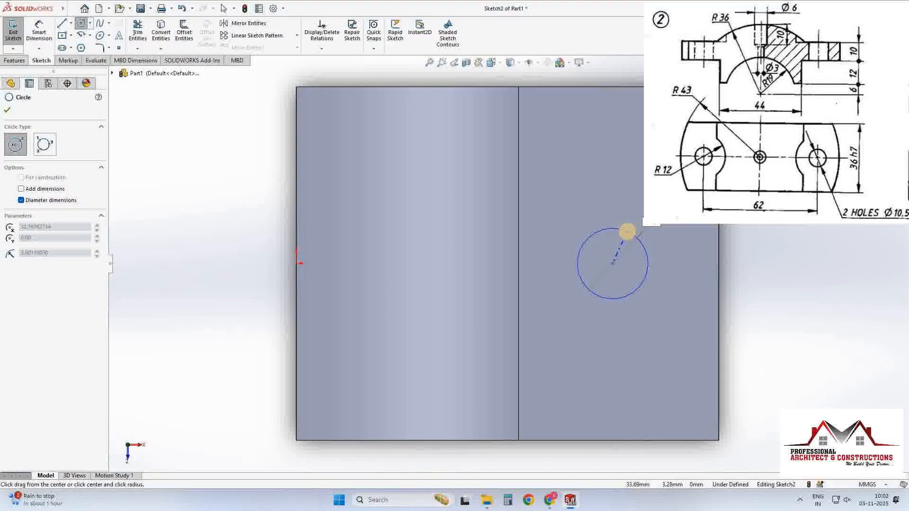
pyautogui.click(664, 260)
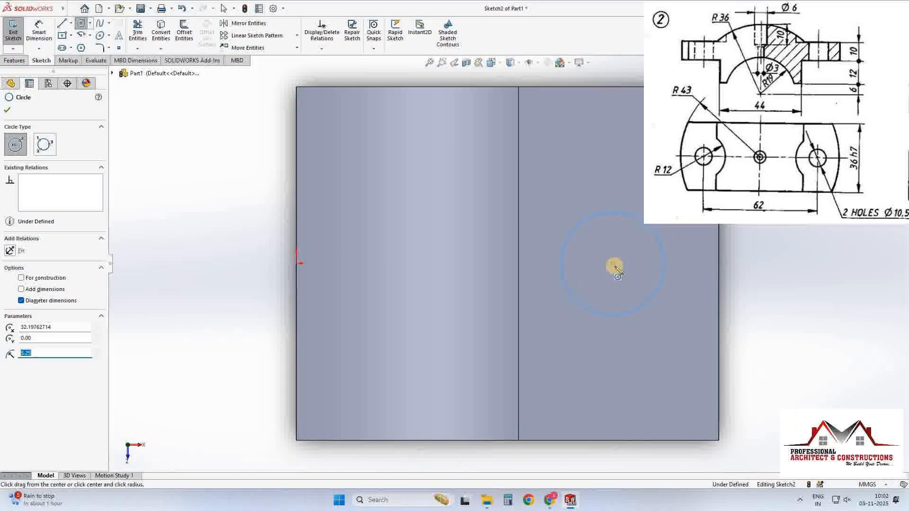
# Step: Draw a concentric 24 mm diameter circle around the small circle and an 86 mm diameter circle centred on the origin
pyautogui.click(613, 263)
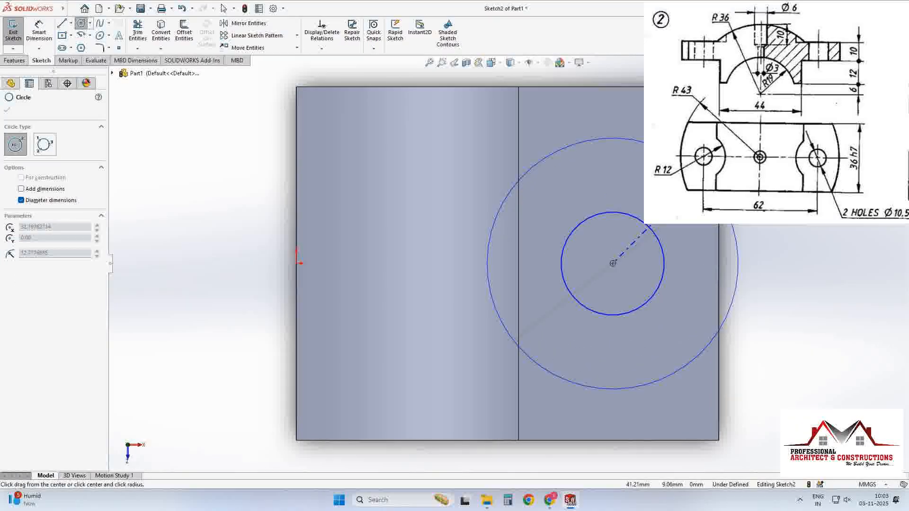
pyautogui.click(620, 142)
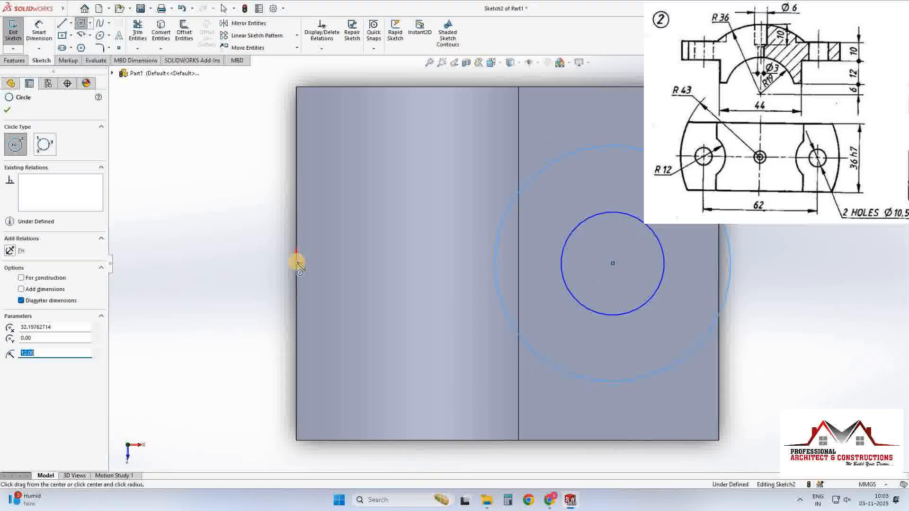
pyautogui.click(296, 264)
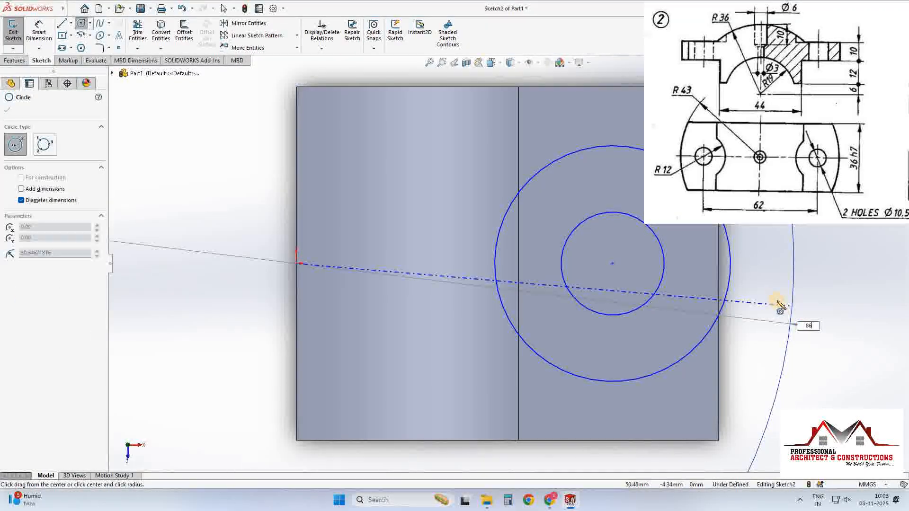
pyautogui.press('Return')
pyautogui.scroll(3, 312, 163)
pyautogui.scroll(-1, 312, 163)
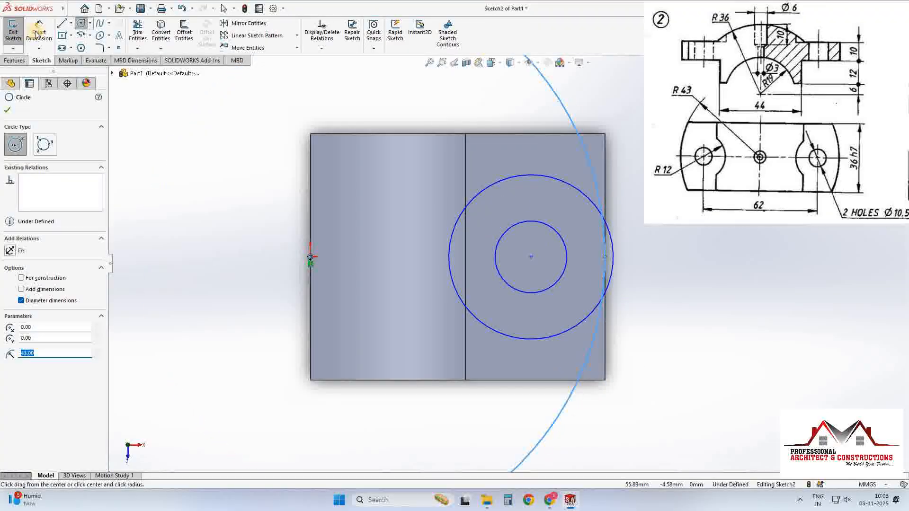
# Step: Dimension the large origin-centred circle's diameter at 86 mm
pyautogui.scroll(3, 517, 117)
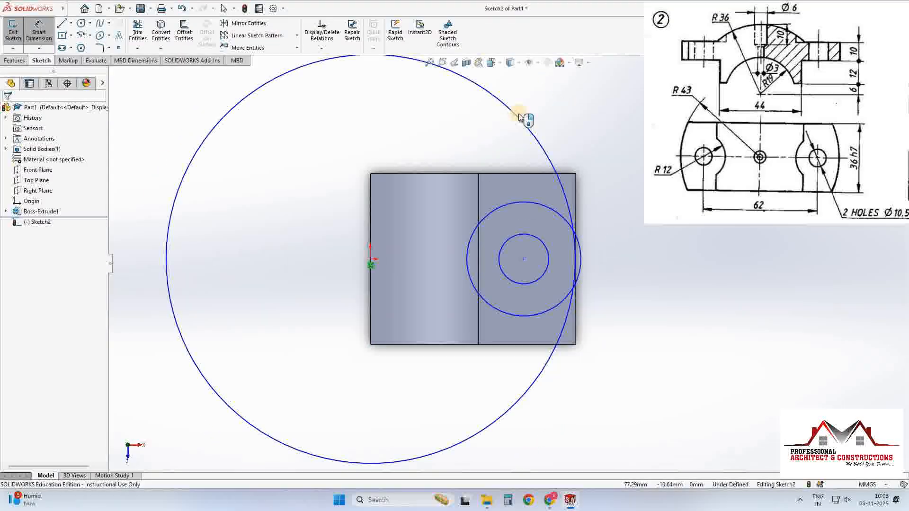
pyautogui.click(503, 128)
pyautogui.click(566, 126)
pyautogui.click(533, 161)
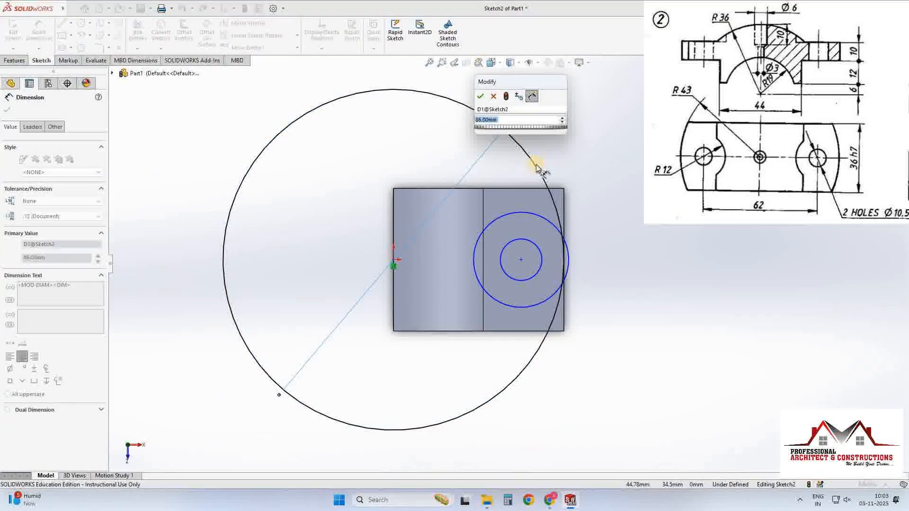
pyautogui.press('Return')
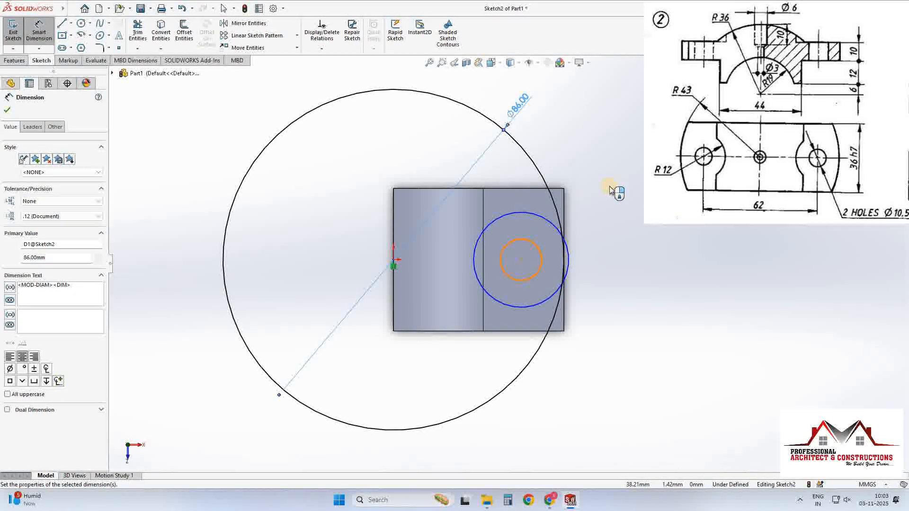
# Step: Dimension the two concentric flange circles with diameters of 10.5 mm and 24 mm
pyautogui.click(535, 244)
pyautogui.click(610, 186)
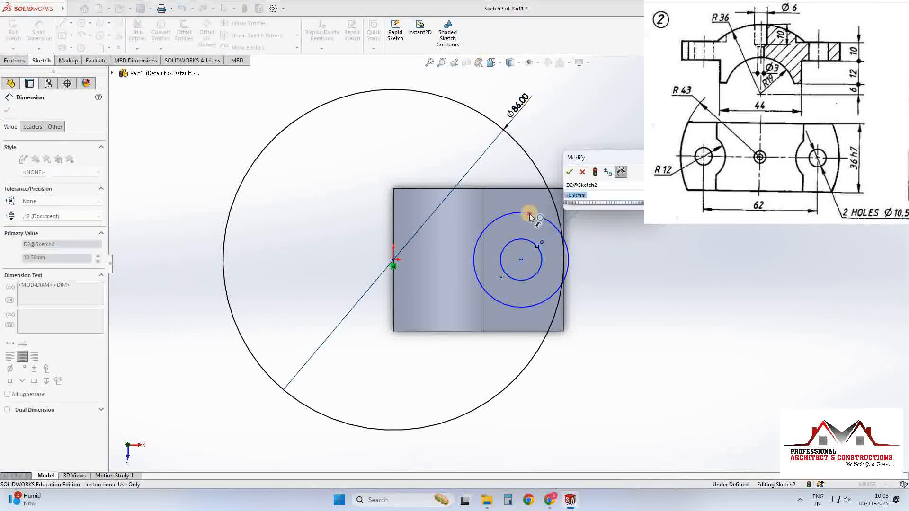
pyautogui.press('Return')
pyautogui.click(549, 217)
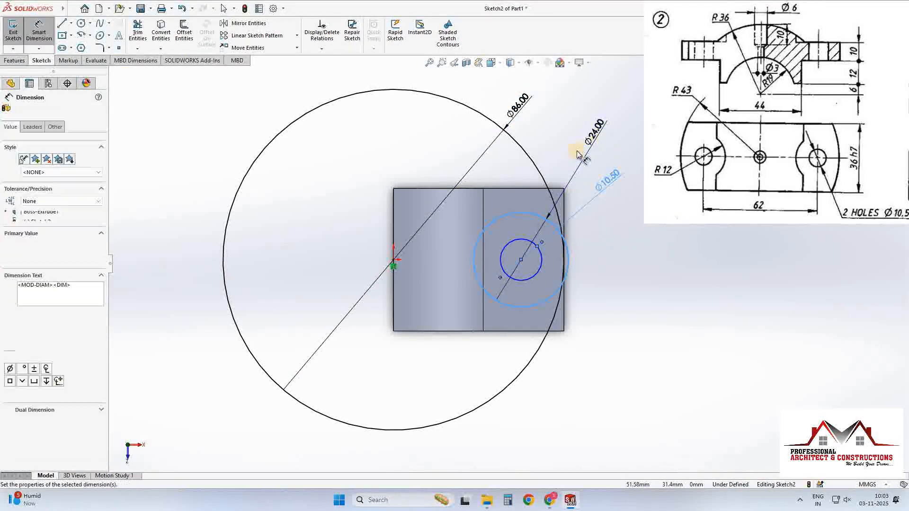
pyautogui.click(586, 147)
pyautogui.press('Return')
# Step: Dimension the horizontal distance from the corner of the cap's centre face to the flange circles' centre at 31 mm and finish the sketch
pyautogui.scroll(-1, 544, 279)
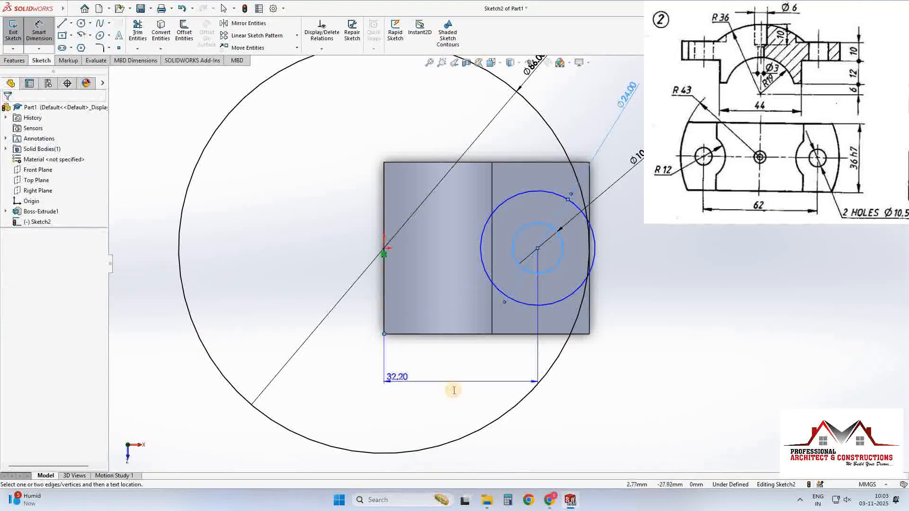
pyautogui.click(454, 393)
pyautogui.write('3')
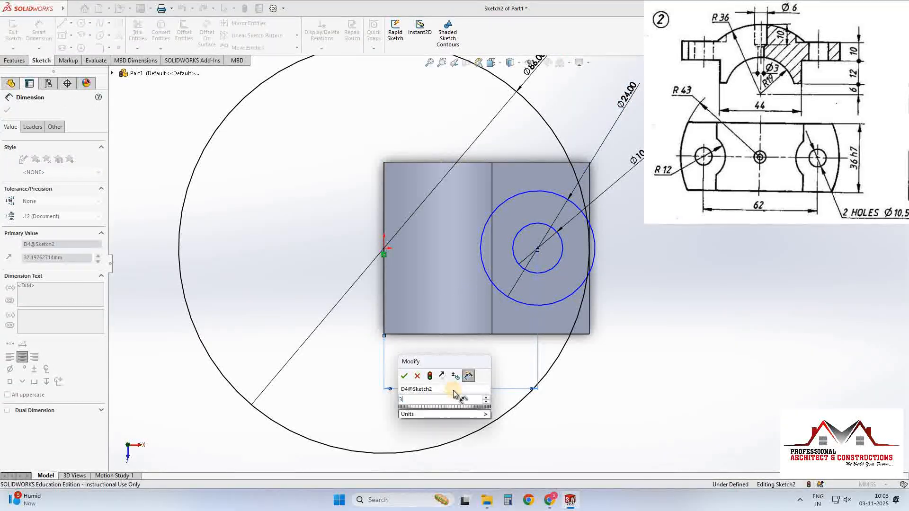
pyautogui.write('1')
pyautogui.press('Return')
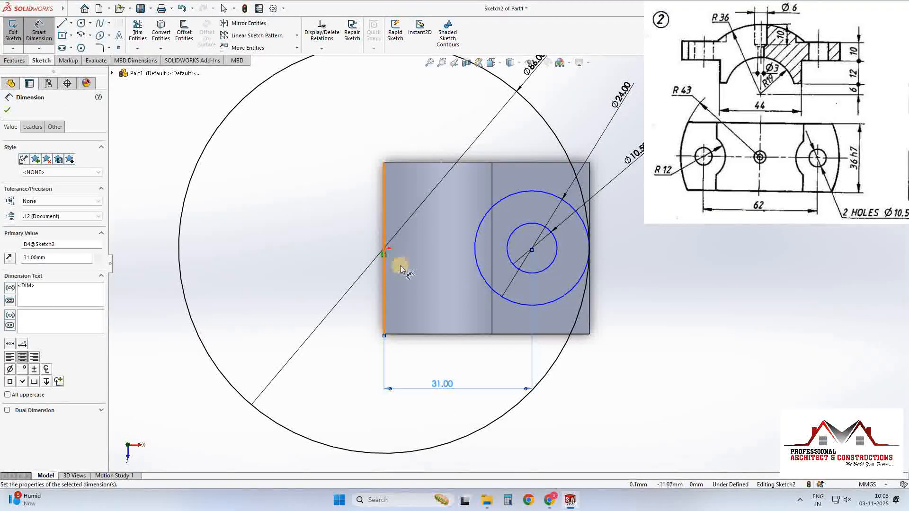
pyautogui.scroll(-2, 400, 264)
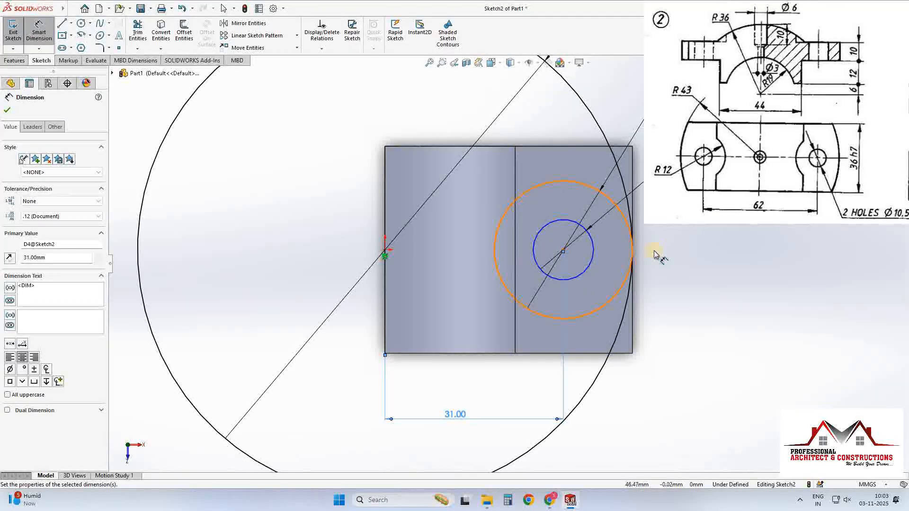
pyautogui.scroll(-2, 655, 254)
pyautogui.press('f')
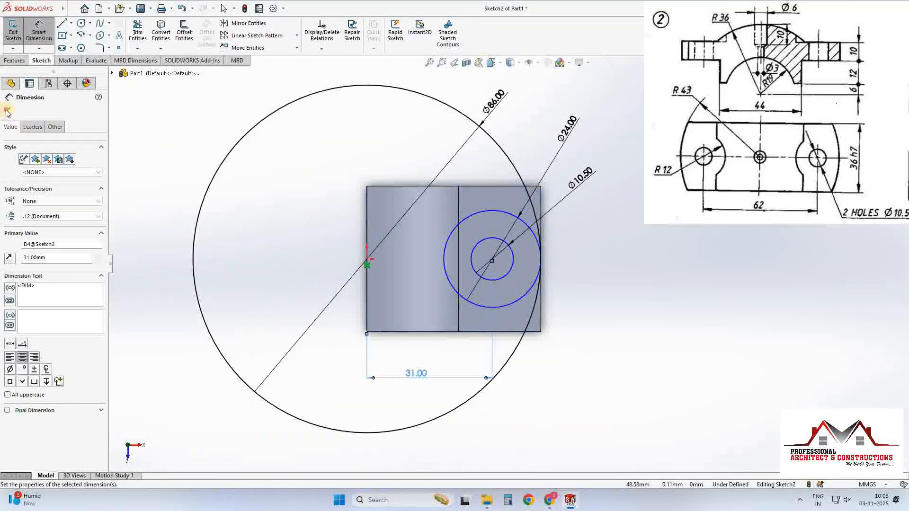
pyautogui.click(547, 387)
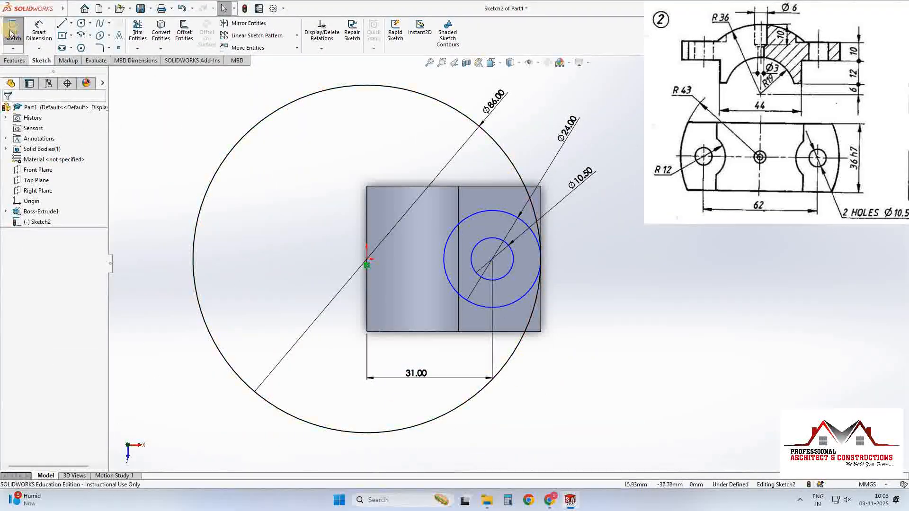
# Step: Start an Extruded Cut from the flange sketch and choose the 86 mm circle as its contour
pyautogui.moveTo(570, 305); pyautogui.dragTo(609, 150, button='middle')
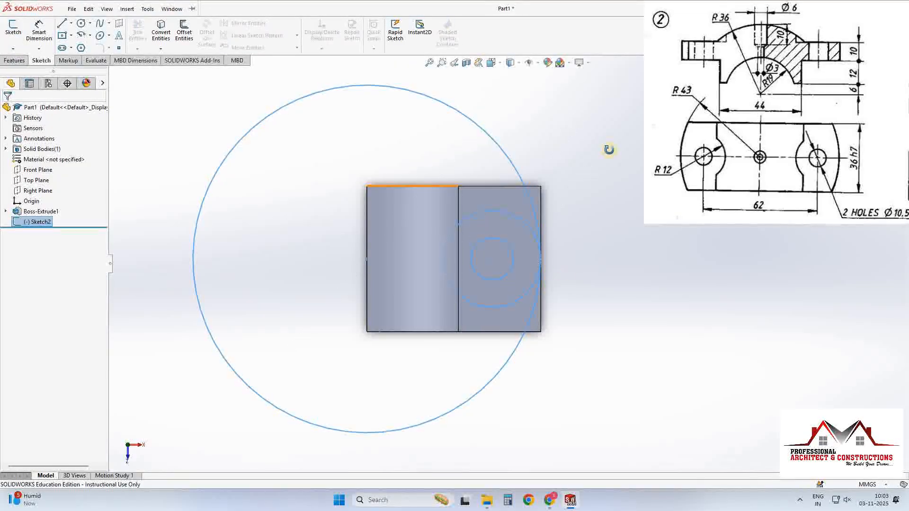
pyautogui.moveTo(592, 181); pyautogui.dragTo(559, 223, button='middle')
pyautogui.moveTo(439, 273)
pyautogui.mouseDown(button='middle')
pyautogui.moveTo(619, 276)
pyautogui.moveTo(179, 246)
pyautogui.moveTo(217, 278)
pyautogui.mouseUp(button='middle')
pyautogui.scroll(-1, 220, 281)
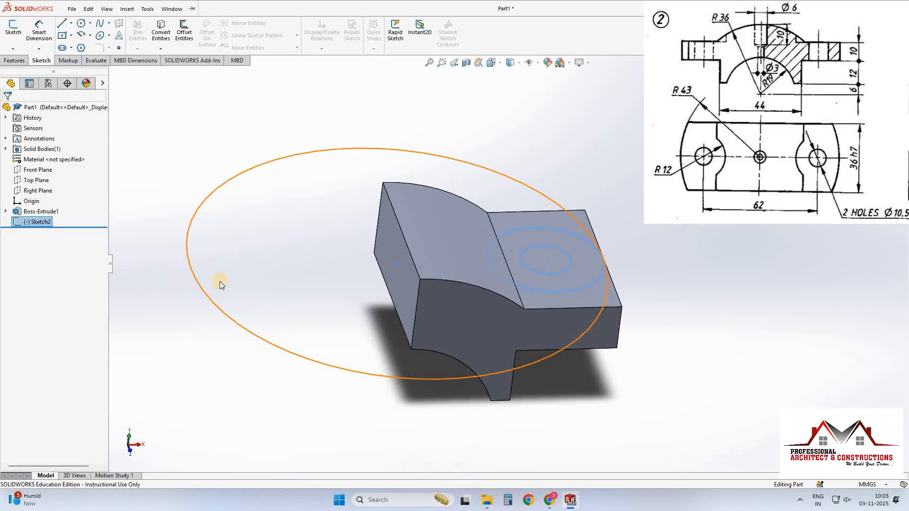
pyautogui.moveTo(780, 335); pyautogui.dragTo(770, 334, button='middle')
pyautogui.moveTo(361, 233); pyautogui.dragTo(322, 246, button='middle')
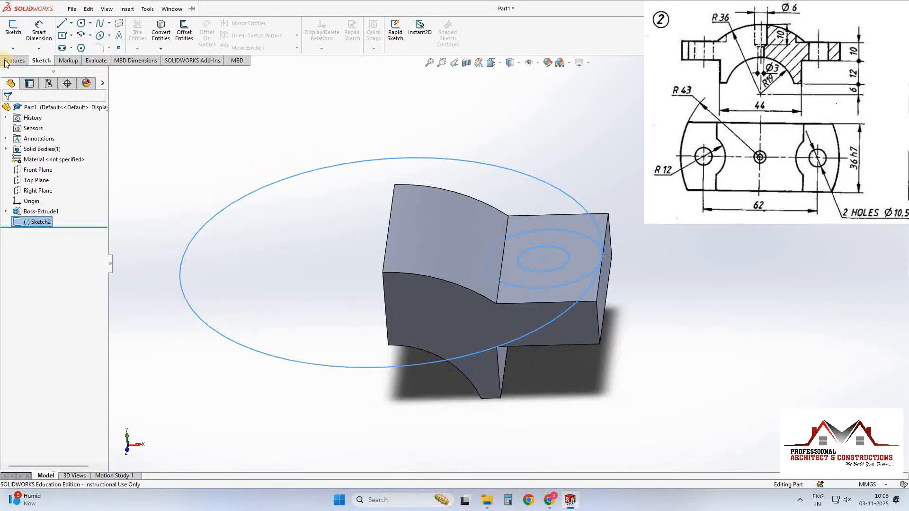
pyautogui.click(143, 28)
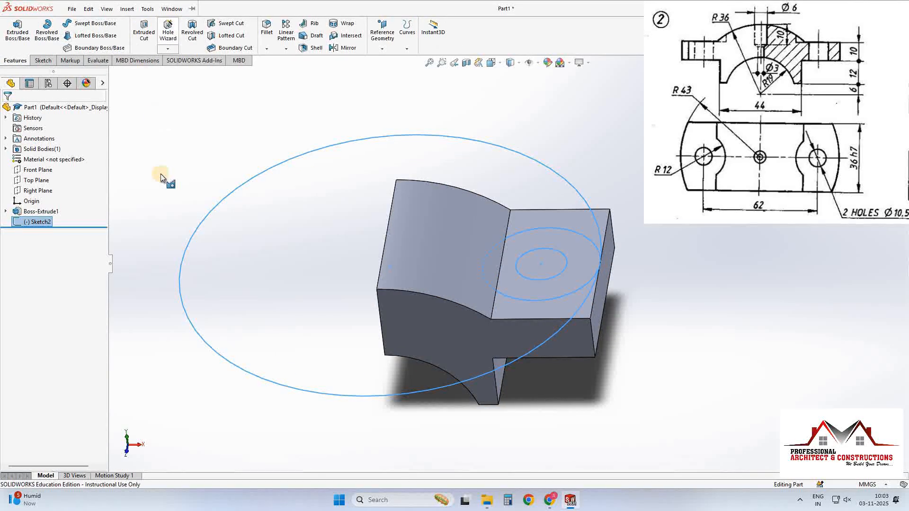
pyautogui.click(337, 185)
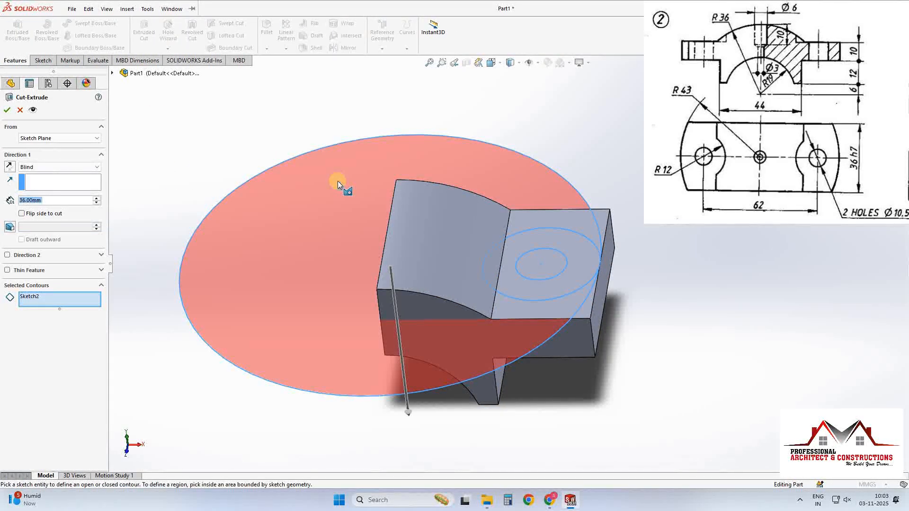
pyautogui.click(288, 160)
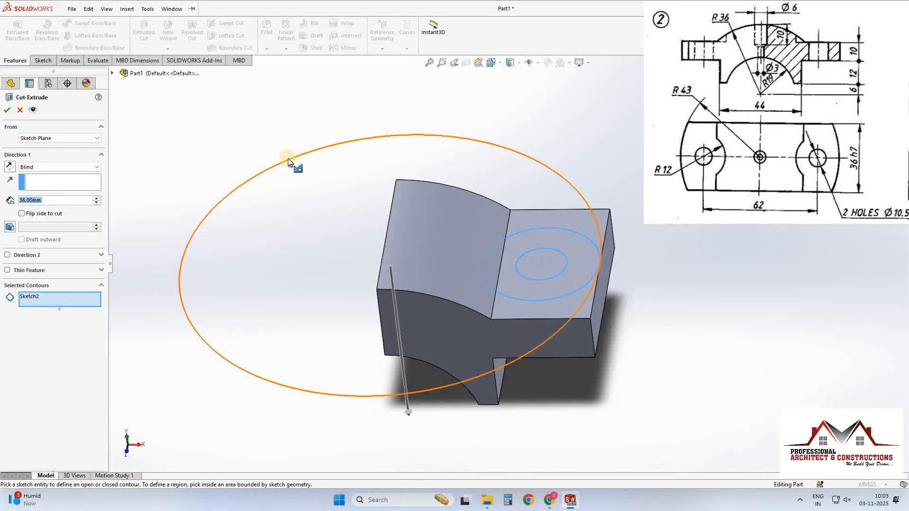
pyautogui.click(275, 165)
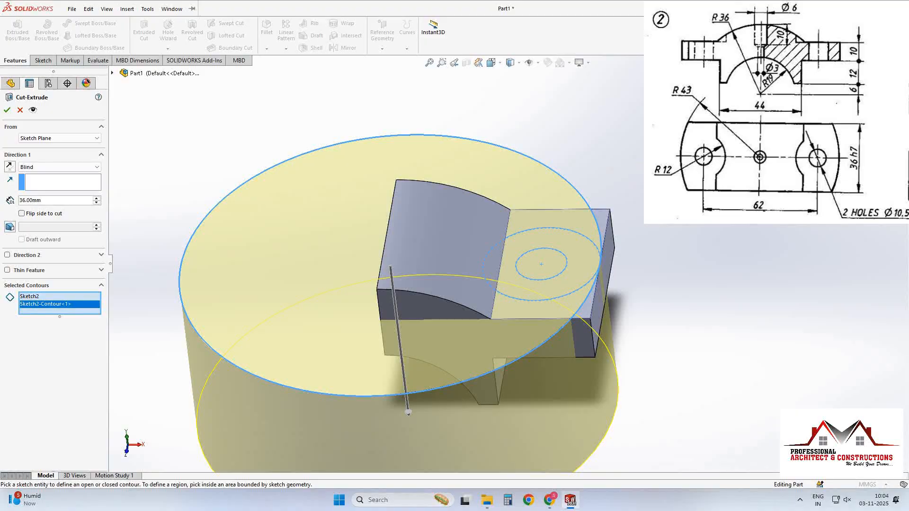
# Step: Flip the side to cut and finish the 36 mm blind cut, trimming the flange end outside the 86 mm circle
pyautogui.moveTo(611, 203); pyautogui.dragTo(545, 176, button='middle')
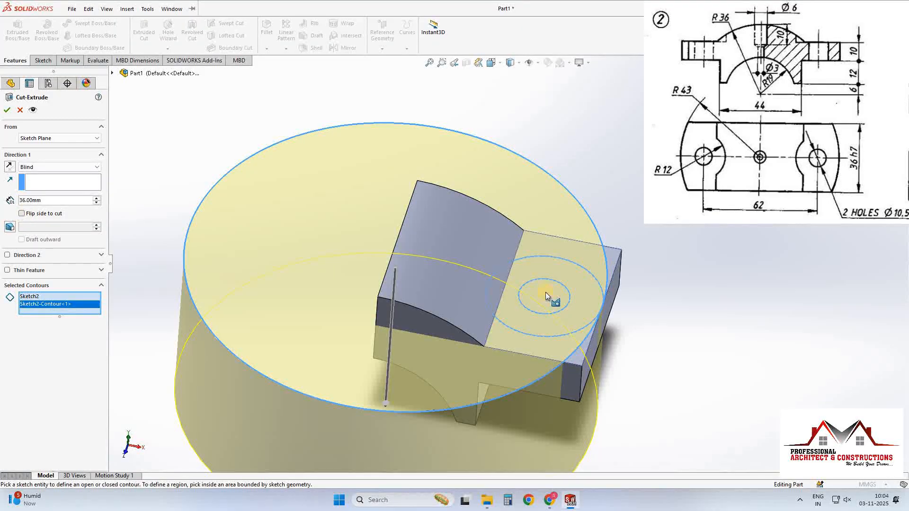
pyautogui.click(21, 214)
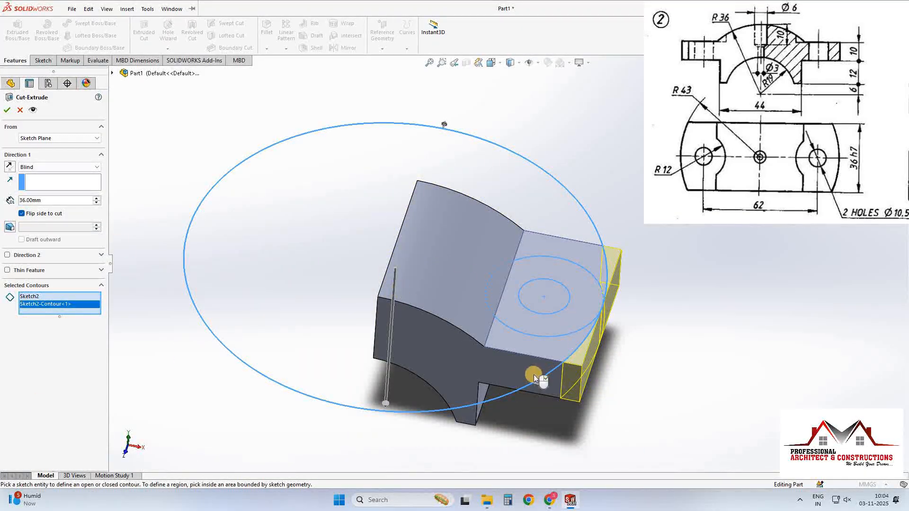
pyautogui.moveTo(573, 412); pyautogui.dragTo(663, 376, button='middle')
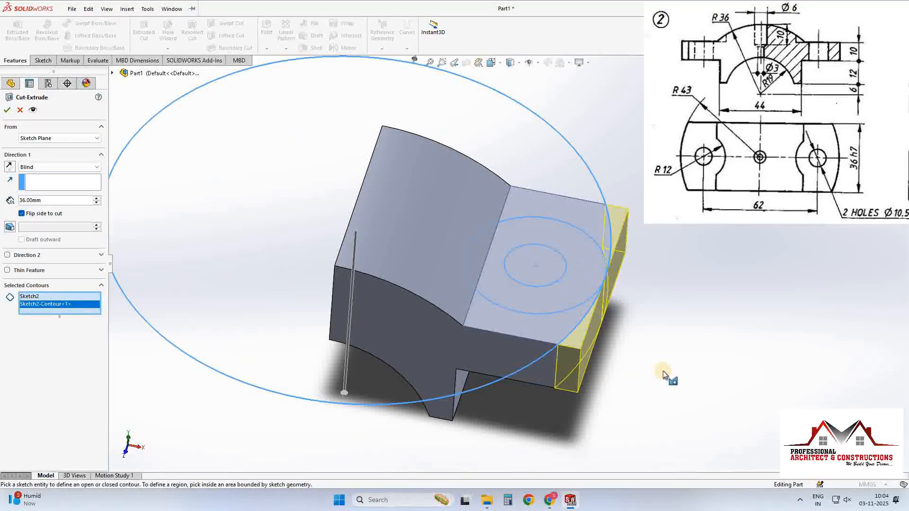
pyautogui.moveTo(664, 316); pyautogui.dragTo(748, 307, button='middle')
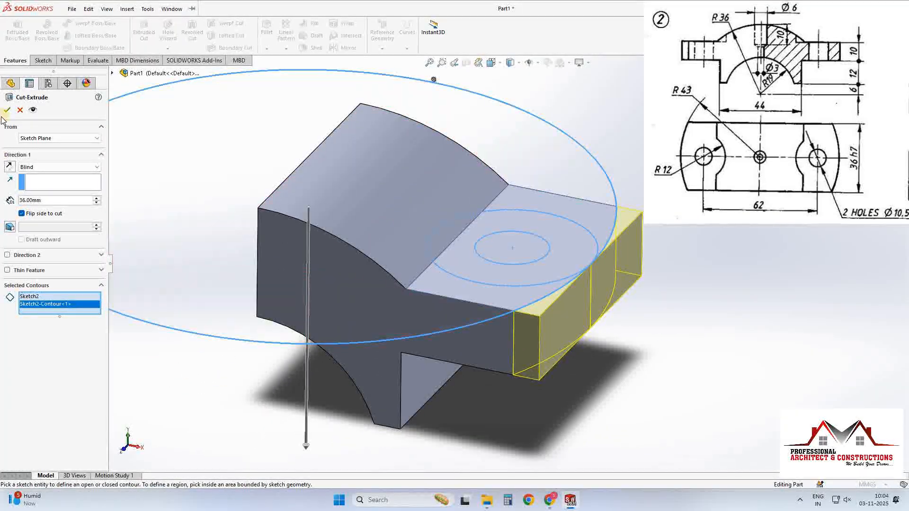
pyautogui.click(9, 110)
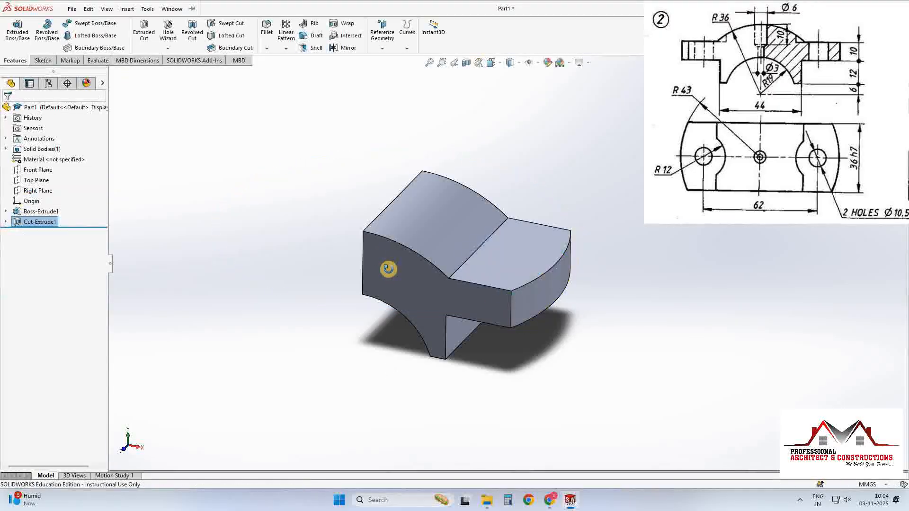
# Step: Reuse the flange sketch to cut the 10.5 mm circle region through the flange with a 36 mm blind cut
pyautogui.moveTo(378, 270); pyautogui.dragTo(1, 248, button='middle')
pyautogui.scroll(-1, 387, 252)
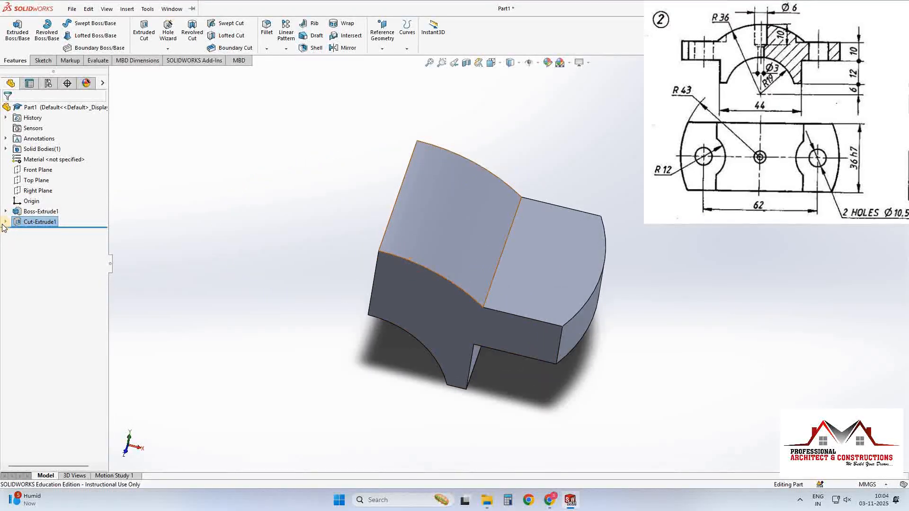
pyautogui.click(56, 234)
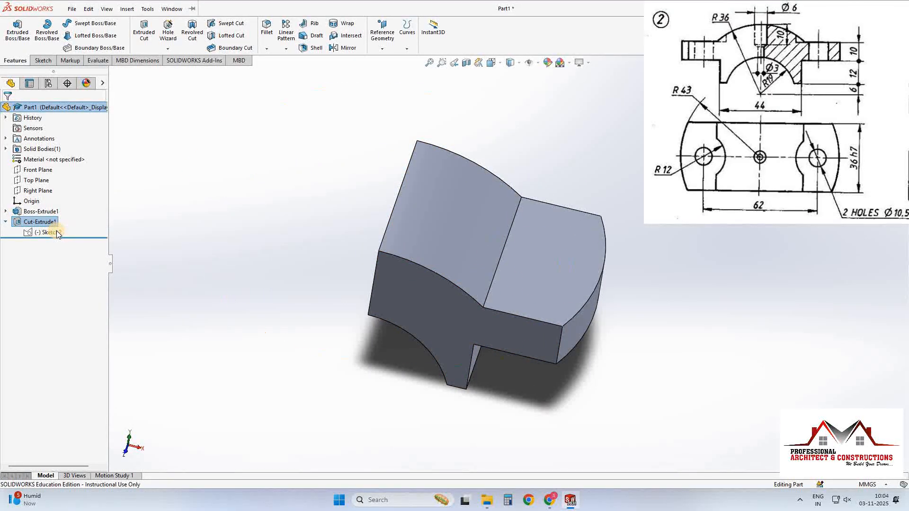
pyautogui.click(144, 29)
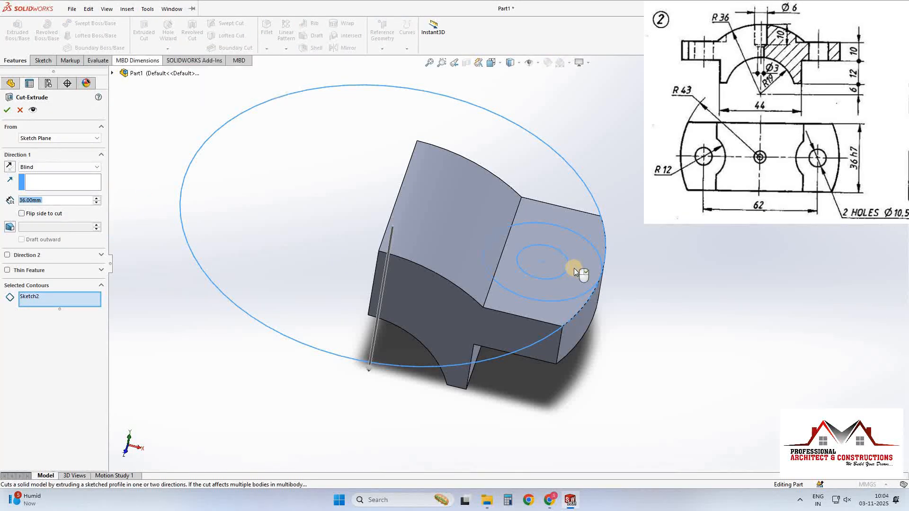
pyautogui.click(551, 274)
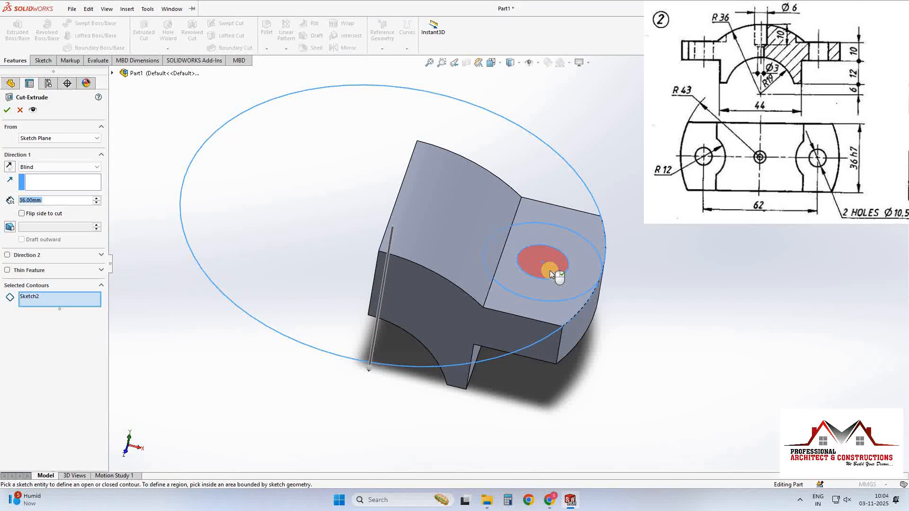
pyautogui.click(552, 274)
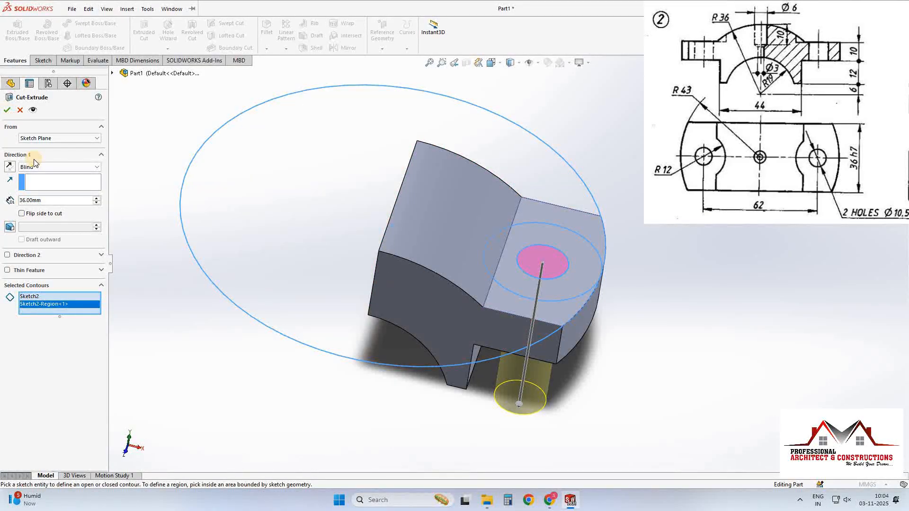
pyautogui.press('Return')
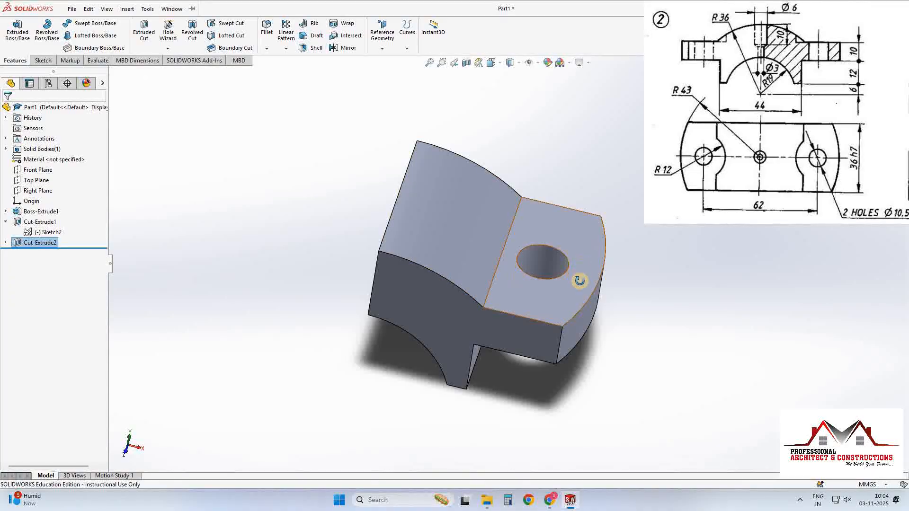
# Step: Try to cut the ring region between the 10.5 mm and 24 mm circles upward from the flange, with depths of 33 mm and 35 mm
pyautogui.click(48, 231)
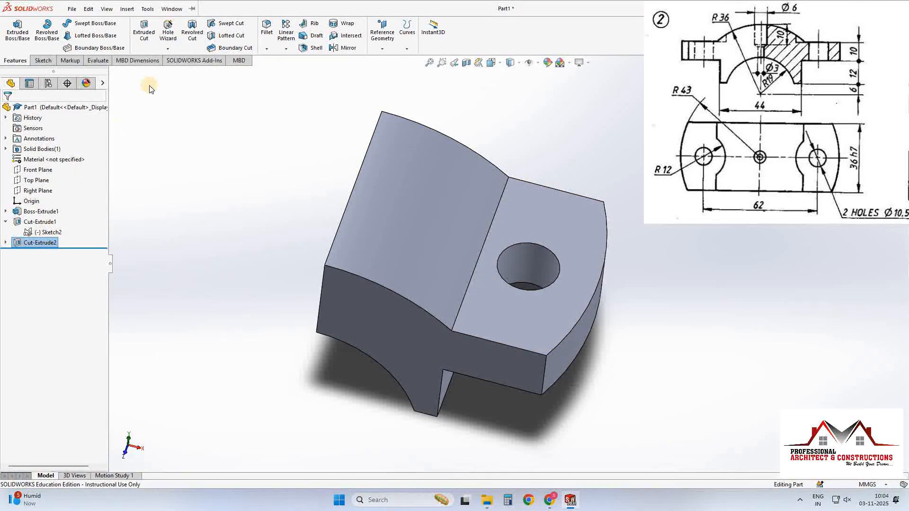
pyautogui.click(145, 31)
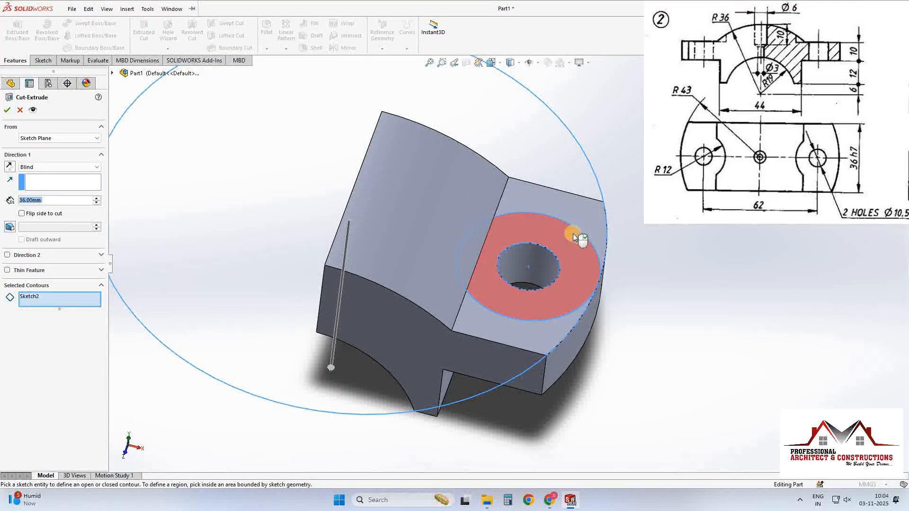
pyautogui.click(624, 246)
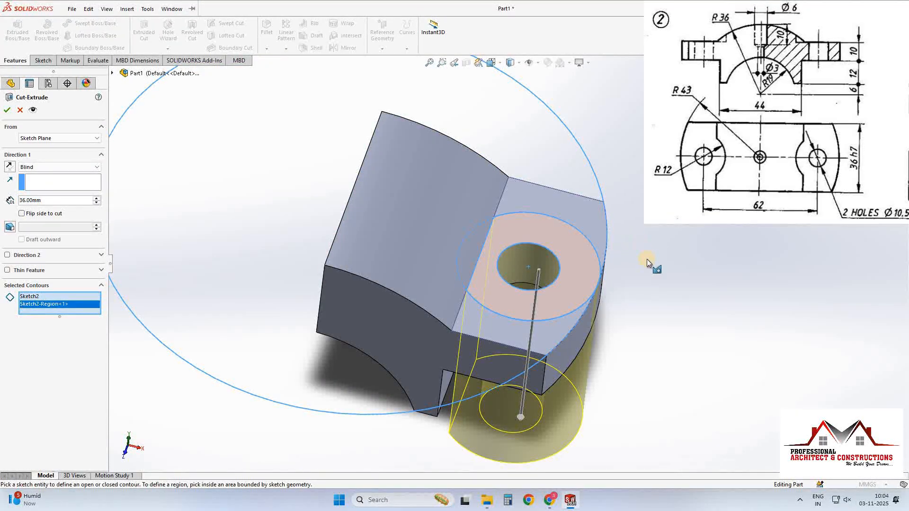
pyautogui.moveTo(647, 261); pyautogui.dragTo(658, 282, button='middle')
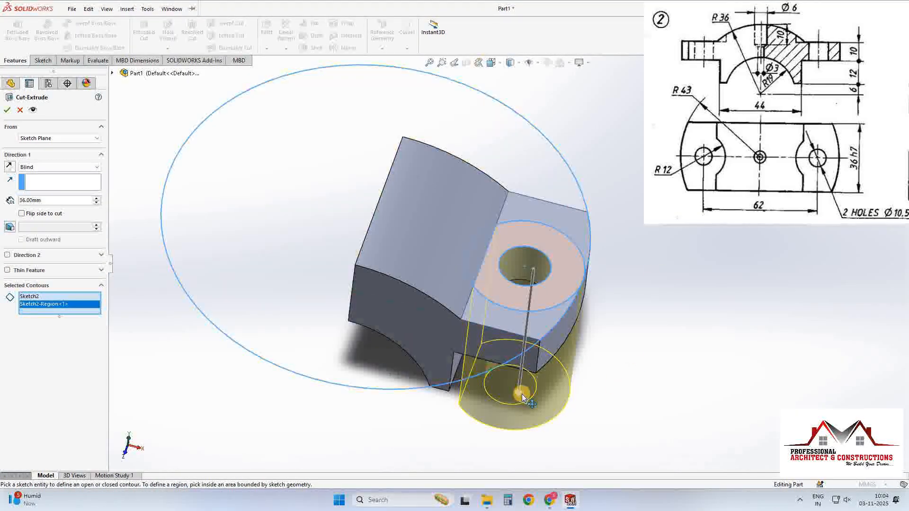
pyautogui.moveTo(521, 394)
pyautogui.mouseDown()
pyautogui.moveTo(548, 152)
pyautogui.moveTo(543, 161)
pyautogui.mouseUp()
pyautogui.scroll(1, 647, 308)
pyautogui.moveTo(646, 303)
pyautogui.mouseDown(button='middle')
pyautogui.moveTo(645, 281)
pyautogui.moveTo(697, 292)
pyautogui.moveTo(622, 219)
pyautogui.moveTo(645, 185)
pyautogui.moveTo(628, 216)
pyautogui.mouseUp(button='middle')
pyautogui.scroll(-1, 621, 218)
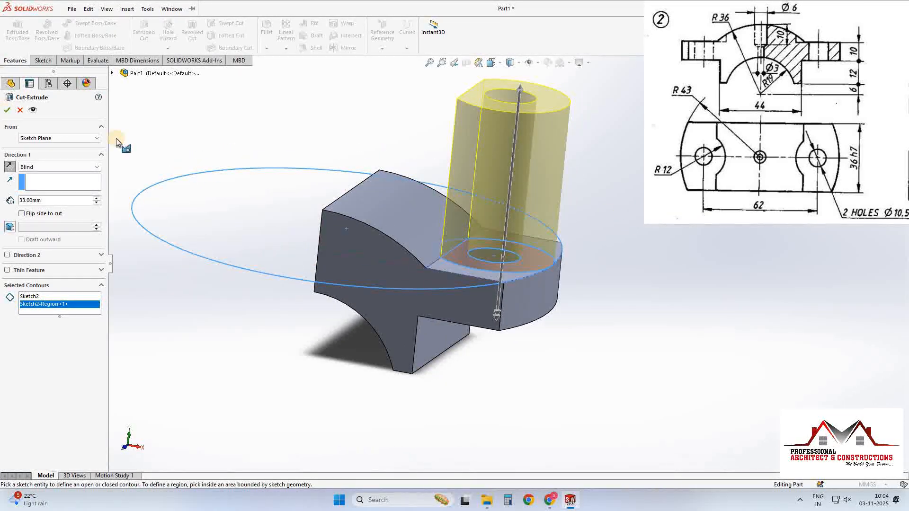
pyautogui.moveTo(608, 221); pyautogui.dragTo(626, 218, button='middle')
pyautogui.moveTo(640, 181); pyautogui.dragTo(626, 199, button='middle')
pyautogui.click(8, 109)
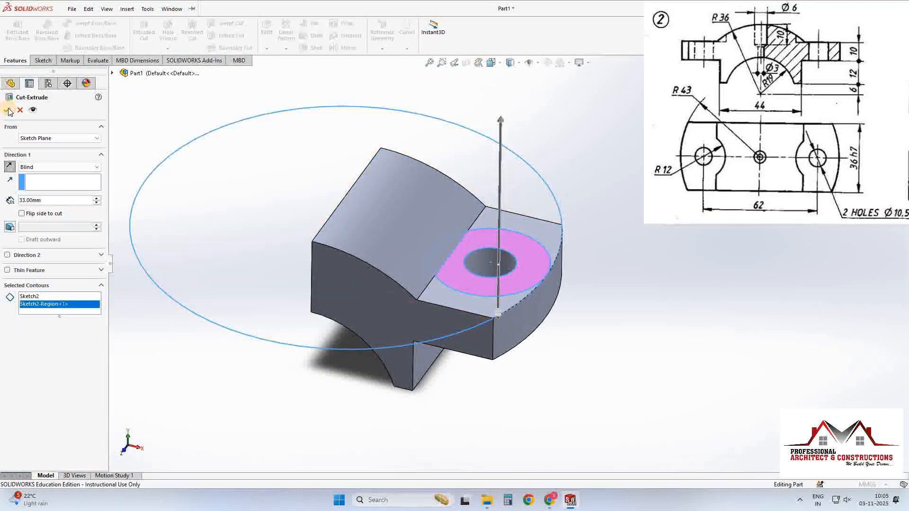
pyautogui.moveTo(500, 121); pyautogui.dragTo(470, 110)
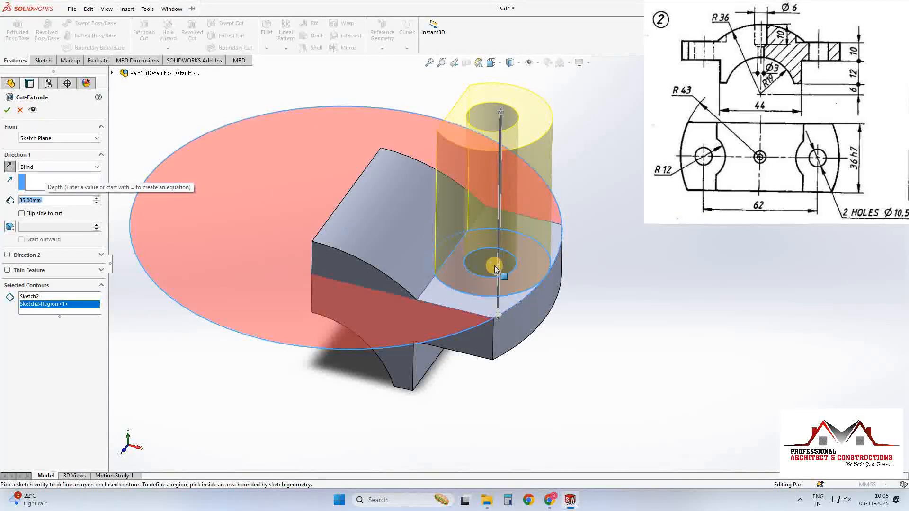
pyautogui.press('Return')
# Step: Cut the full 24 mm circle contour of the flange sketch upward as a blind cut, clearing the R12 recess in the curved body
pyautogui.scroll(-3, 412, 250)
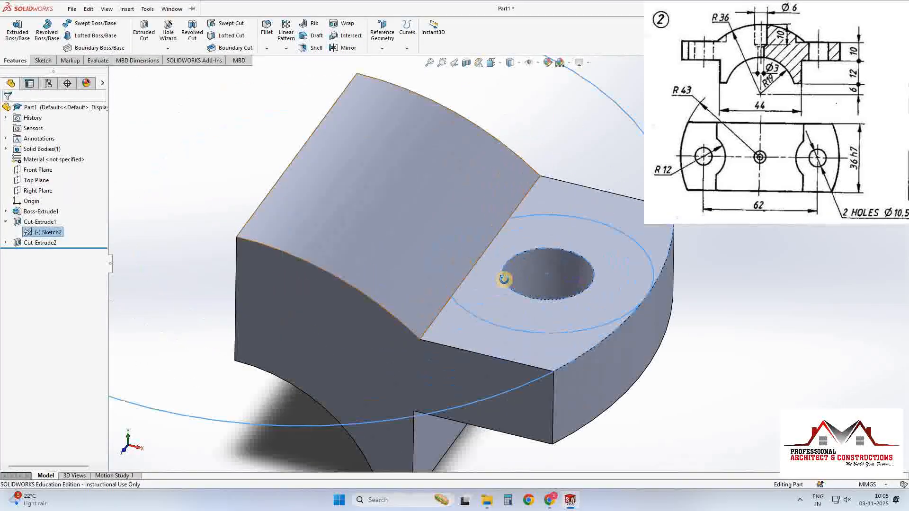
pyautogui.moveTo(455, 266); pyautogui.dragTo(497, 241, button='middle')
pyautogui.click(146, 34)
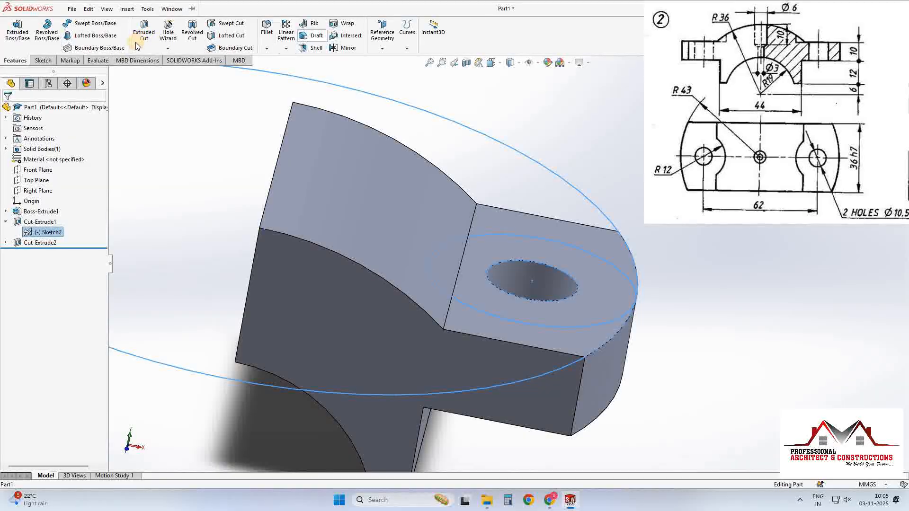
pyautogui.click(476, 303)
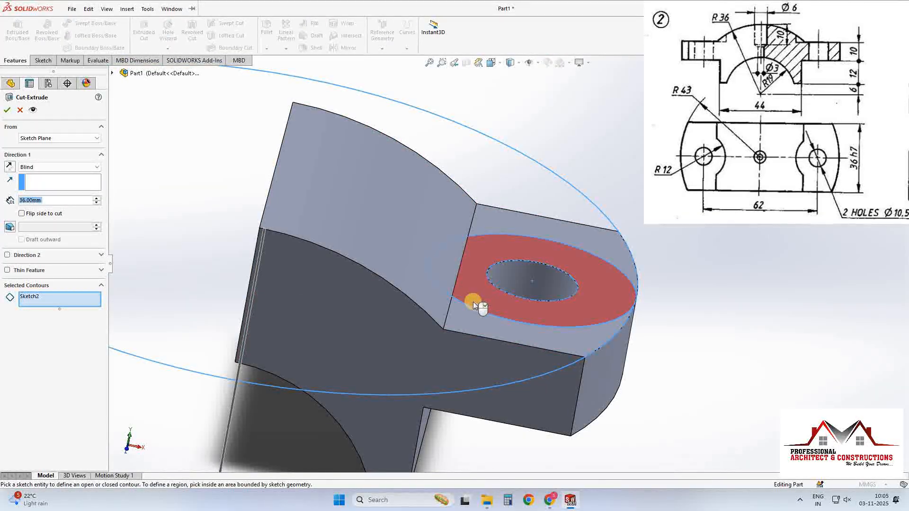
pyautogui.click(471, 307)
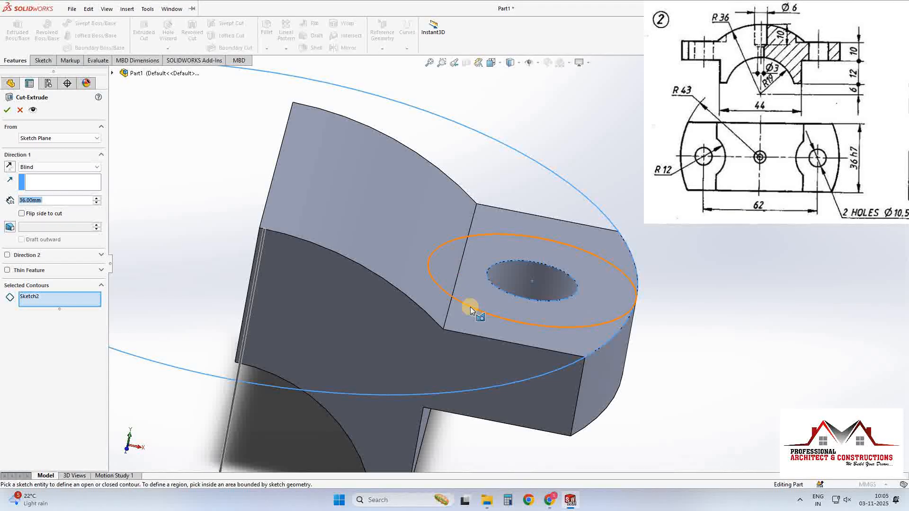
pyautogui.click(606, 229)
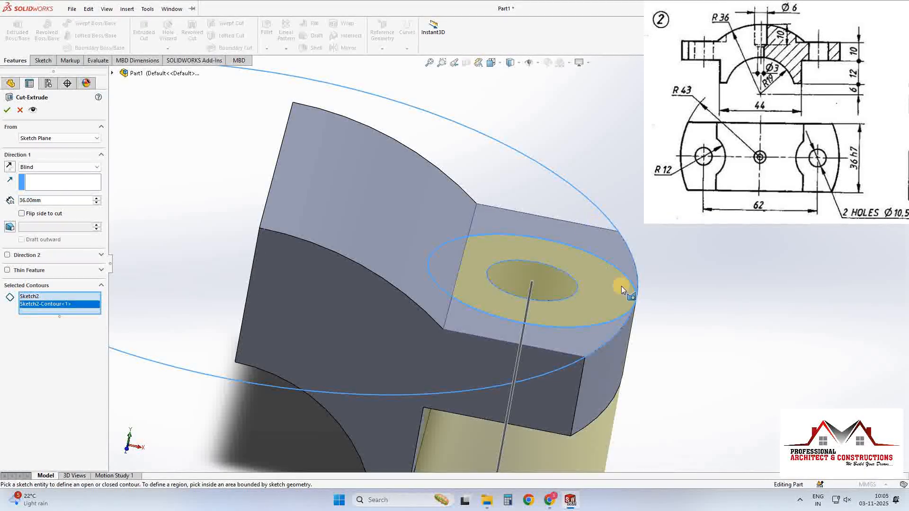
pyautogui.scroll(3, 525, 284)
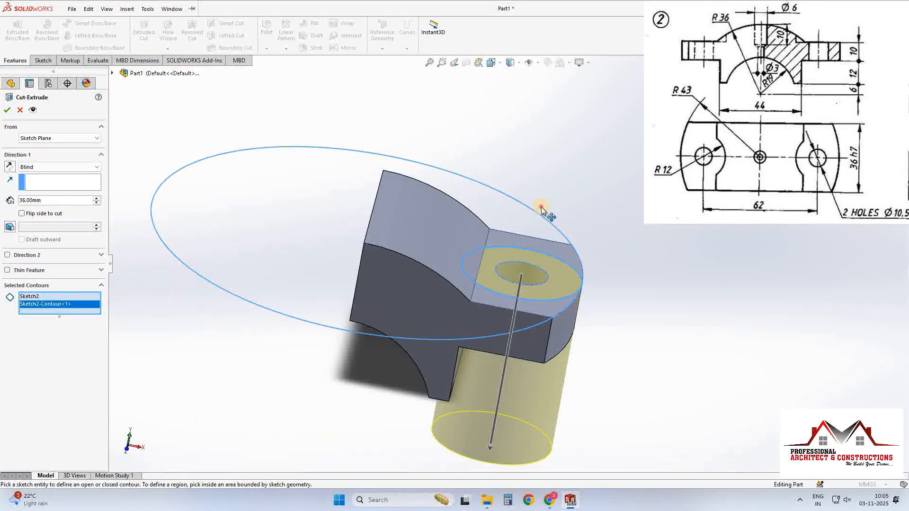
pyautogui.click(541, 187)
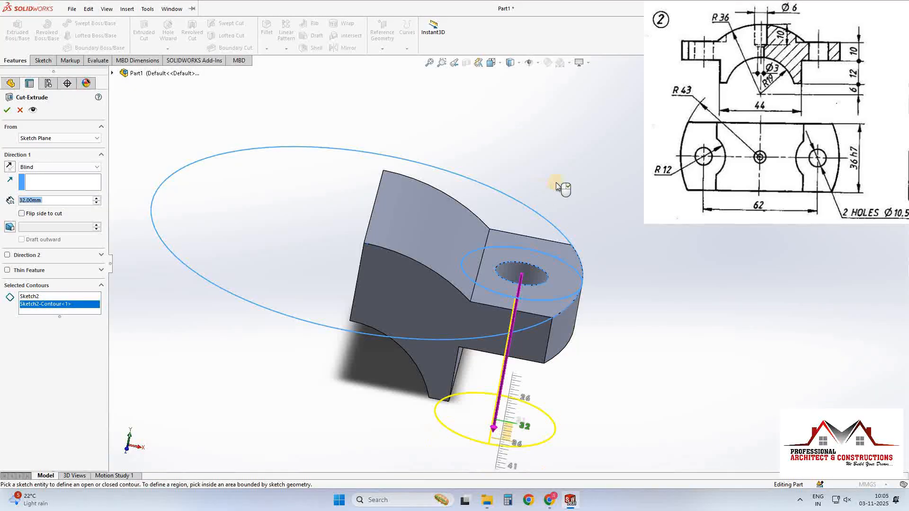
pyautogui.click(4, 109)
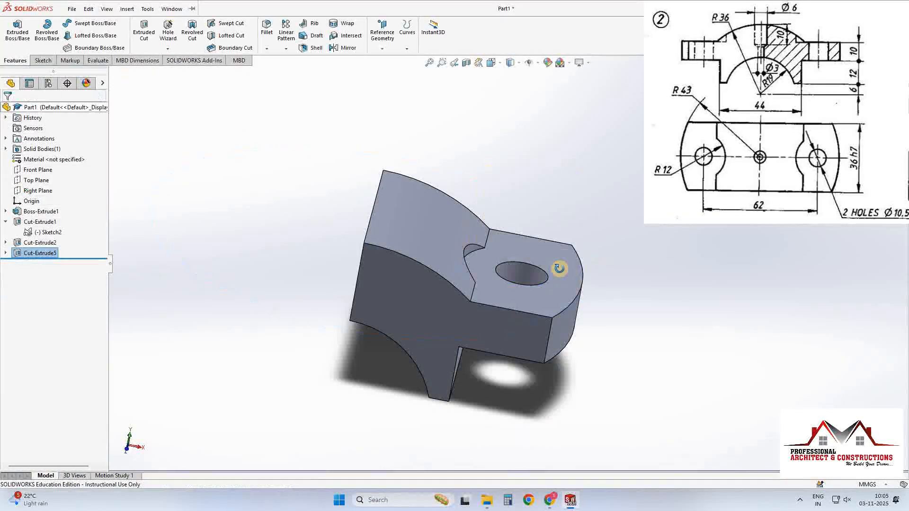
pyautogui.moveTo(473, 274); pyautogui.dragTo(505, 245, button='middle')
pyautogui.scroll(-2, 573, 277)
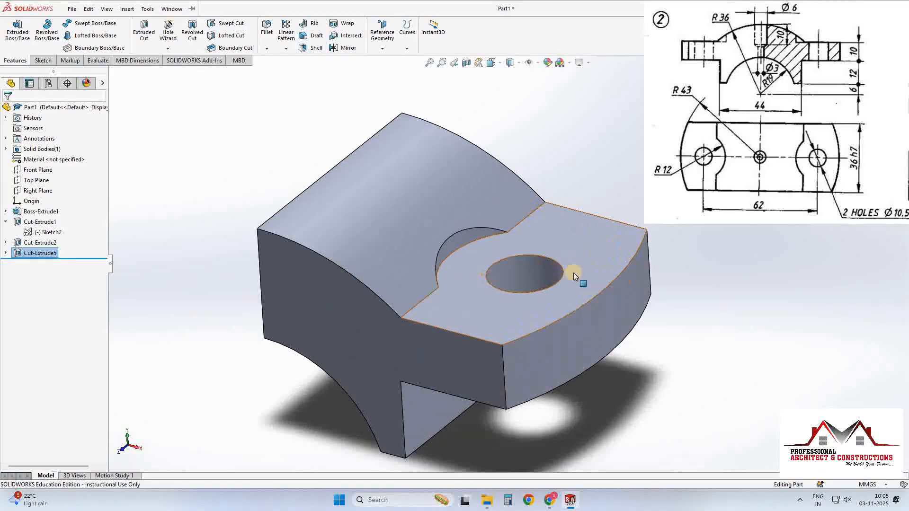
pyautogui.scroll(3, 676, 223)
pyautogui.moveTo(654, 260); pyautogui.dragTo(407, 221, button='middle')
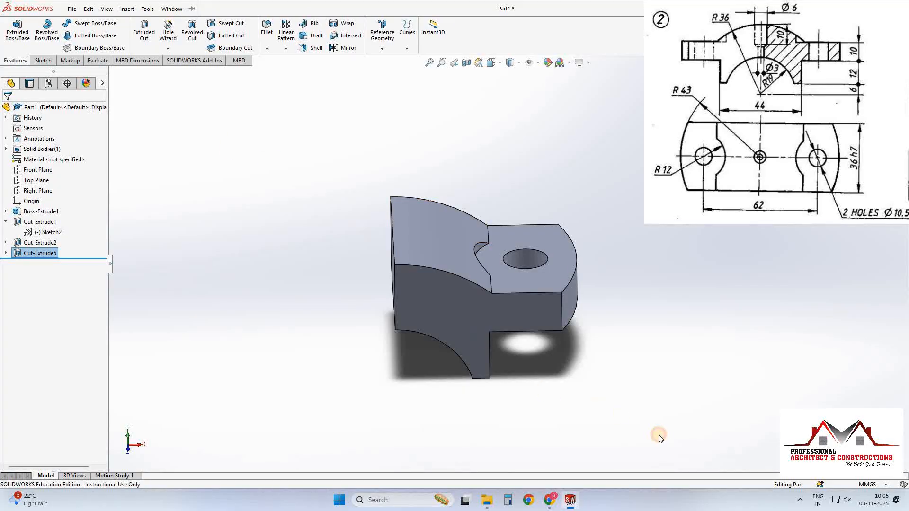
# Step: Mirror the base extrusion and its three cuts about the flat rectangular centre face of the half body to complete the bearing cap
pyautogui.moveTo(237, 137); pyautogui.dragTo(655, 433)
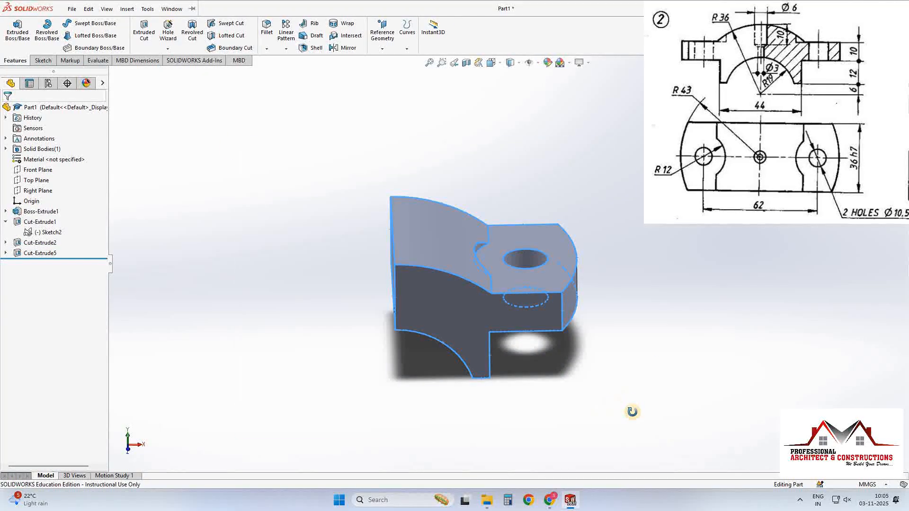
pyautogui.moveTo(625, 403); pyautogui.dragTo(451, 101, button='middle')
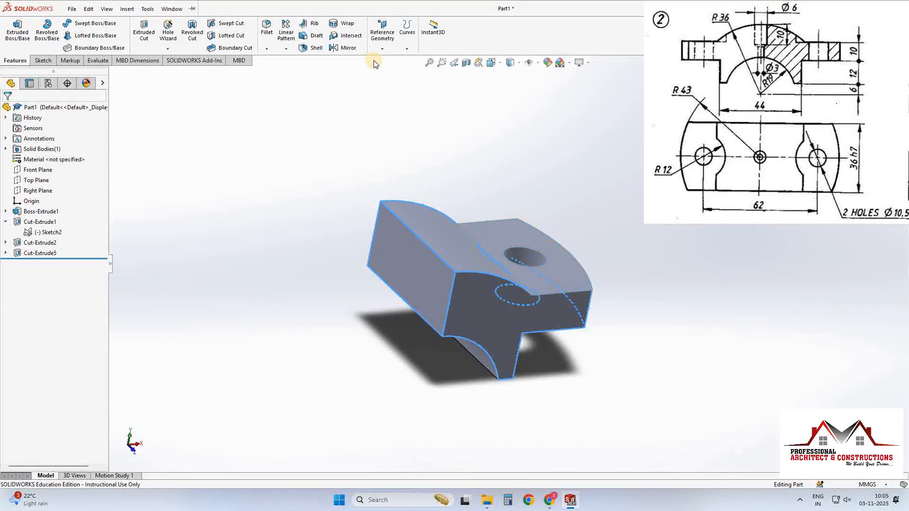
pyautogui.click(337, 49)
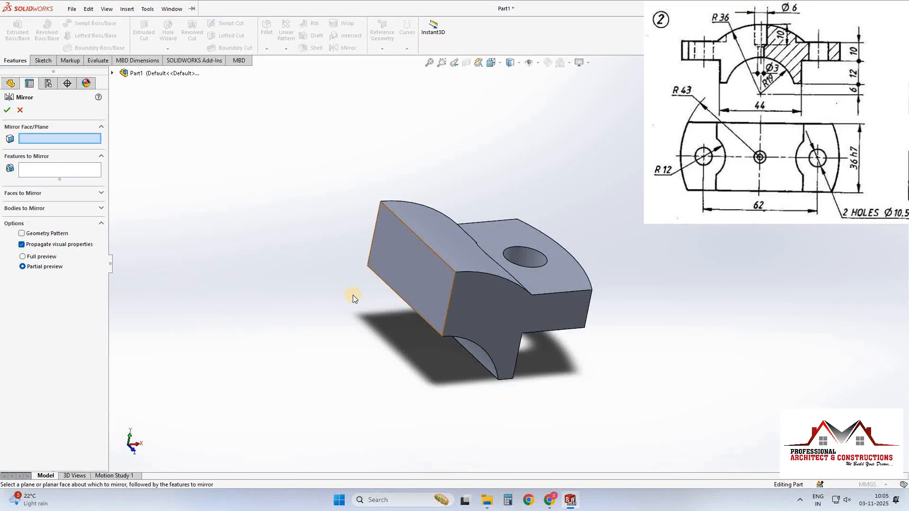
pyautogui.click(370, 261)
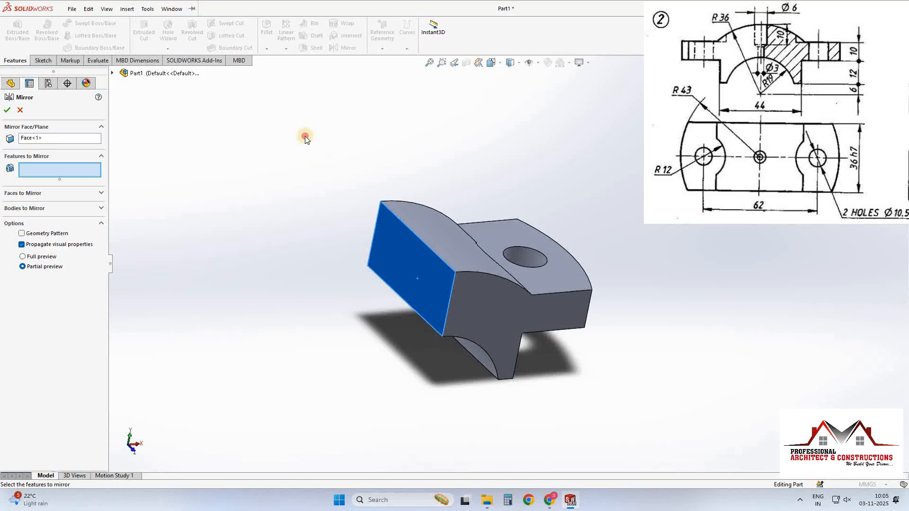
pyautogui.moveTo(485, 334); pyautogui.dragTo(663, 434)
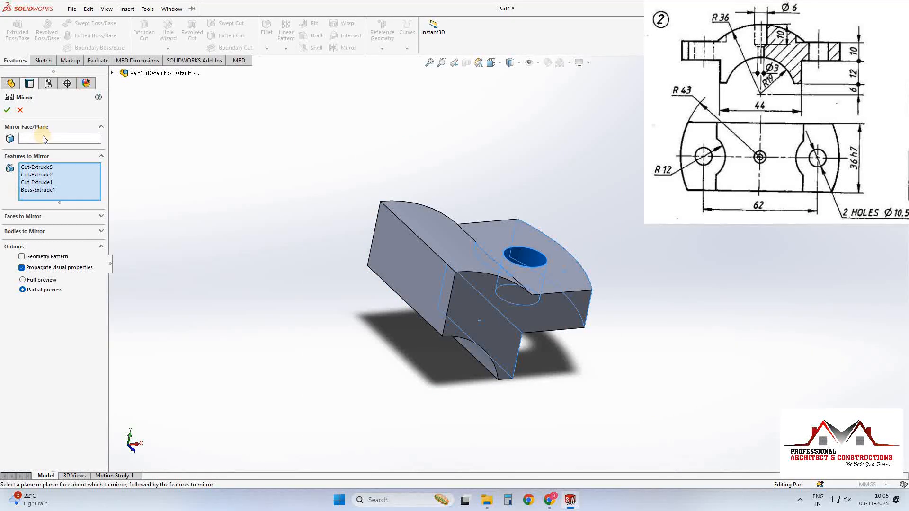
pyautogui.click(195, 305)
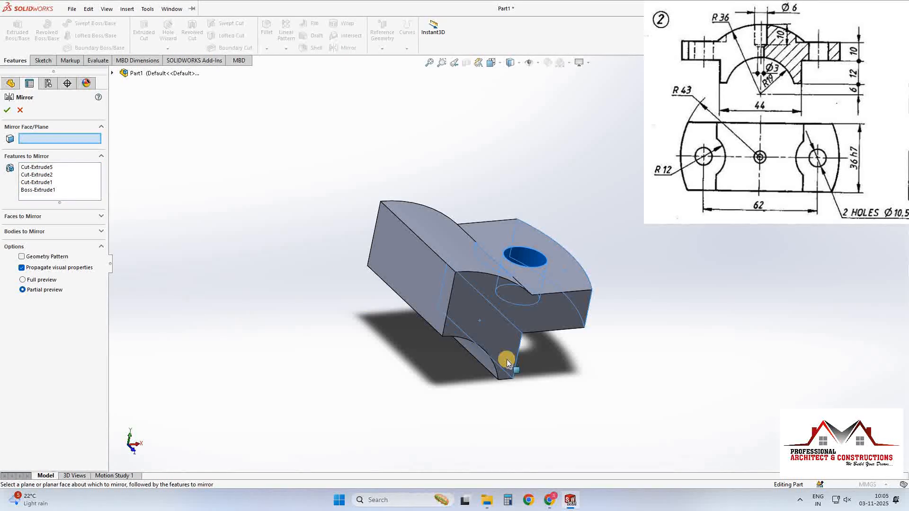
pyautogui.click(430, 298)
pyautogui.moveTo(226, 226); pyautogui.dragTo(176, 176, button='middle')
pyautogui.click(8, 111)
pyautogui.moveTo(271, 162); pyautogui.dragTo(588, 291, button='middle')
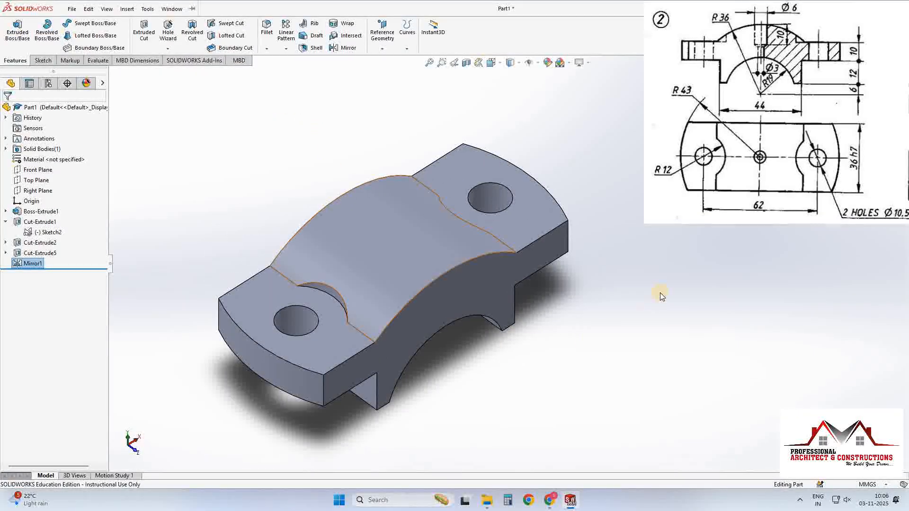
pyautogui.scroll(-2, 411, 252)
pyautogui.scroll(2, 124, 100)
pyautogui.scroll(-2, 263, 329)
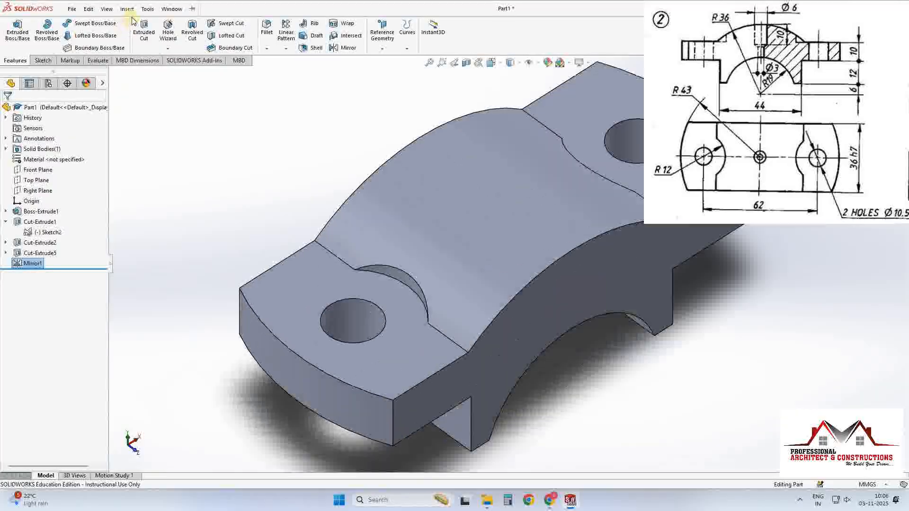
pyautogui.moveTo(236, 86); pyautogui.dragTo(192, 35, button='middle')
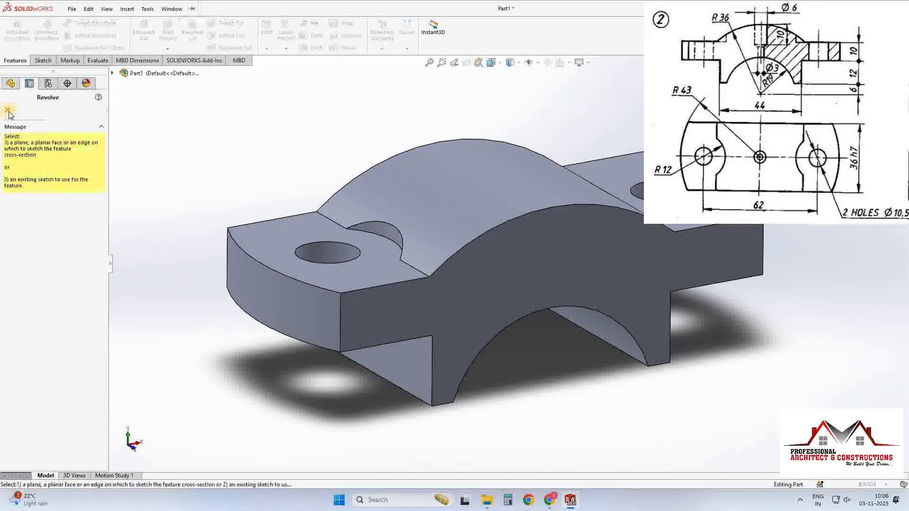
pyautogui.click(7, 110)
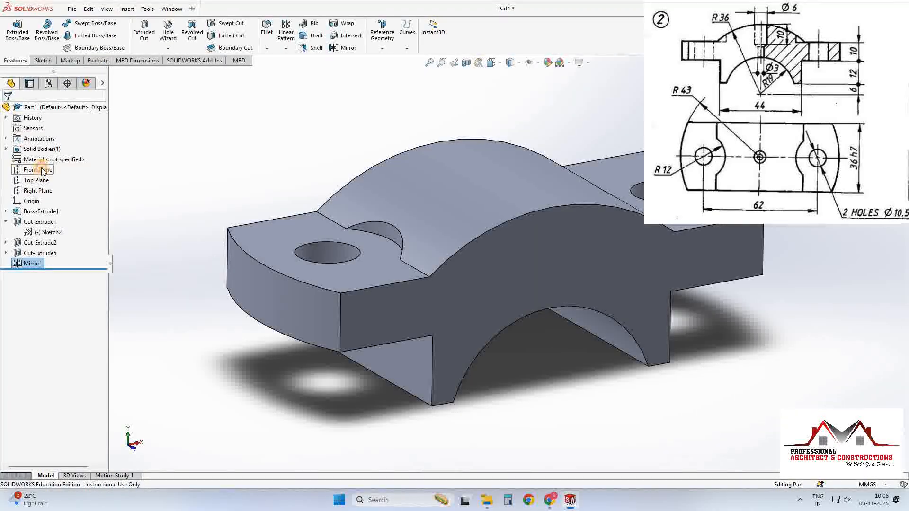
# Step: Sketch a closed stepped half-profile on the Front Plane along the cap's vertical centreline, about 24 mm tall with the upper part about 3.2 mm wide
pyautogui.click(38, 170)
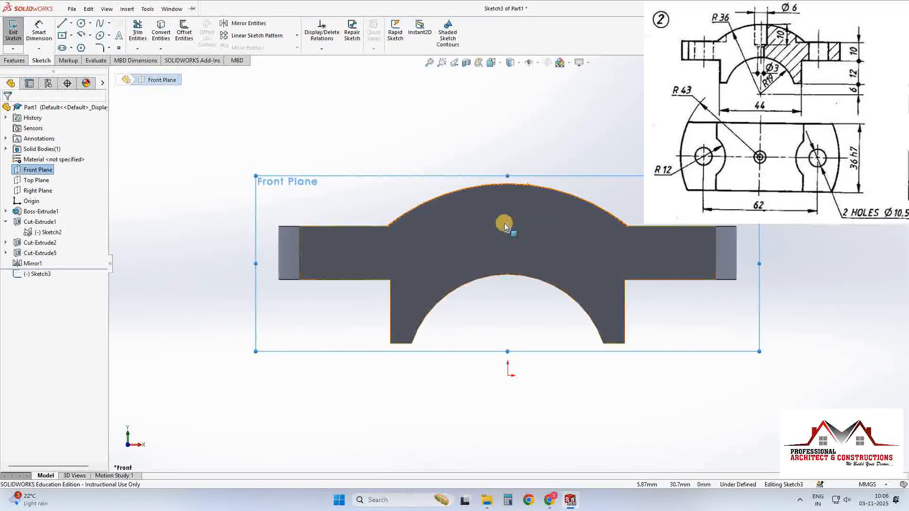
pyautogui.click(61, 22)
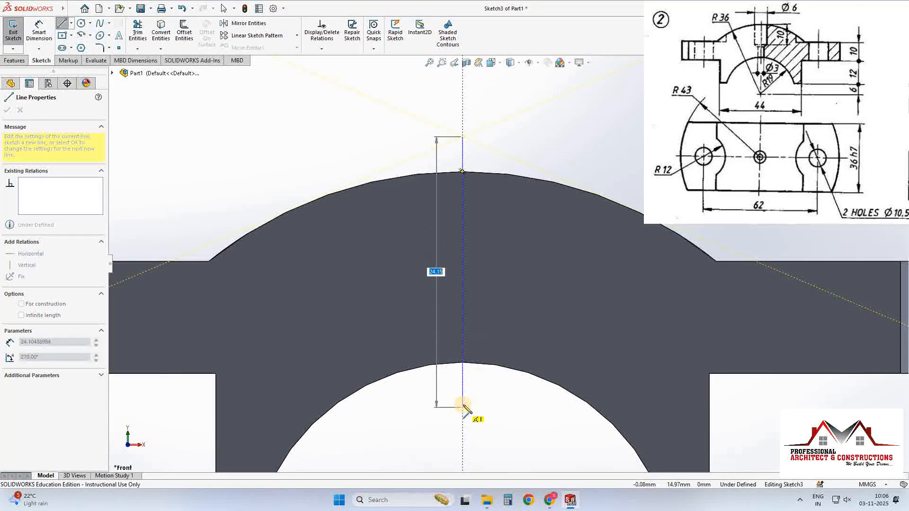
pyautogui.click(483, 406)
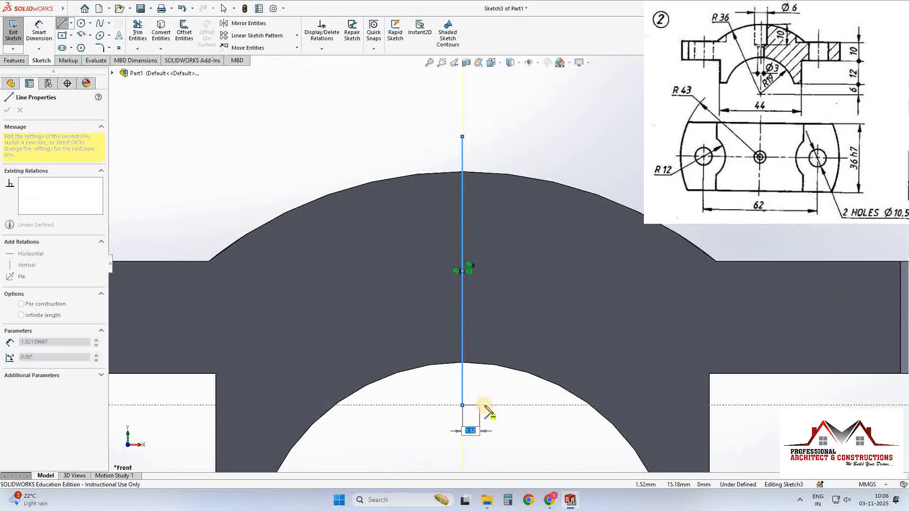
pyautogui.click(481, 297)
pyautogui.click(500, 281)
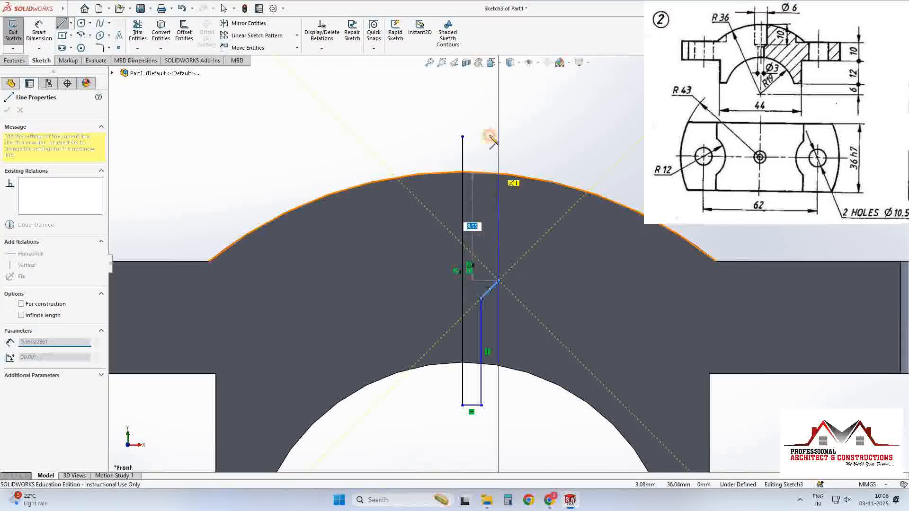
pyautogui.click(468, 136)
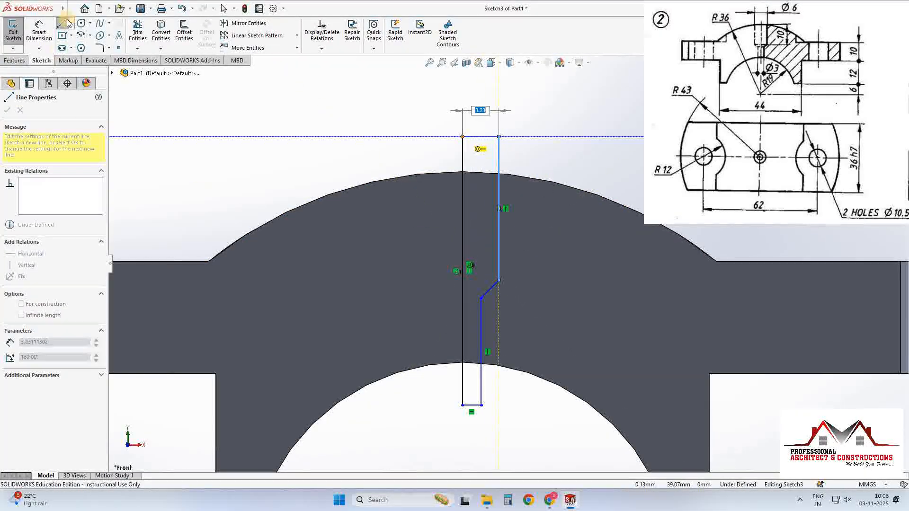
pyautogui.click(463, 136)
pyautogui.press('Escape')
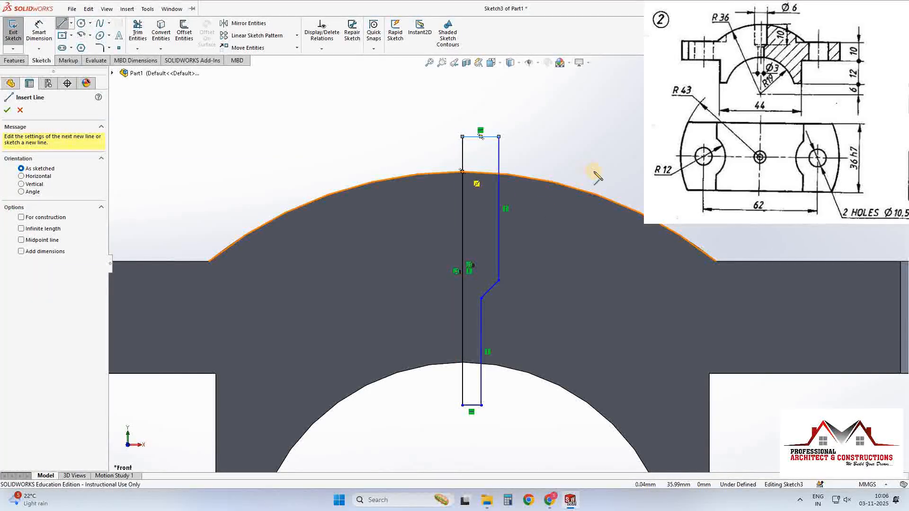
# Step: Draw a horizontal reference line about 11.7 mm long from the crown point of the outer arc on the centreline
pyautogui.click(462, 171)
pyautogui.click(594, 172)
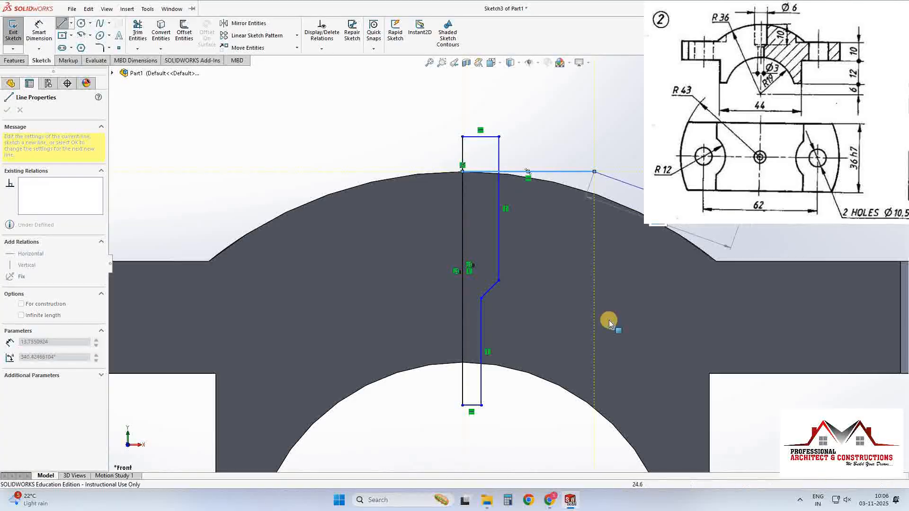
pyautogui.press('Escape')
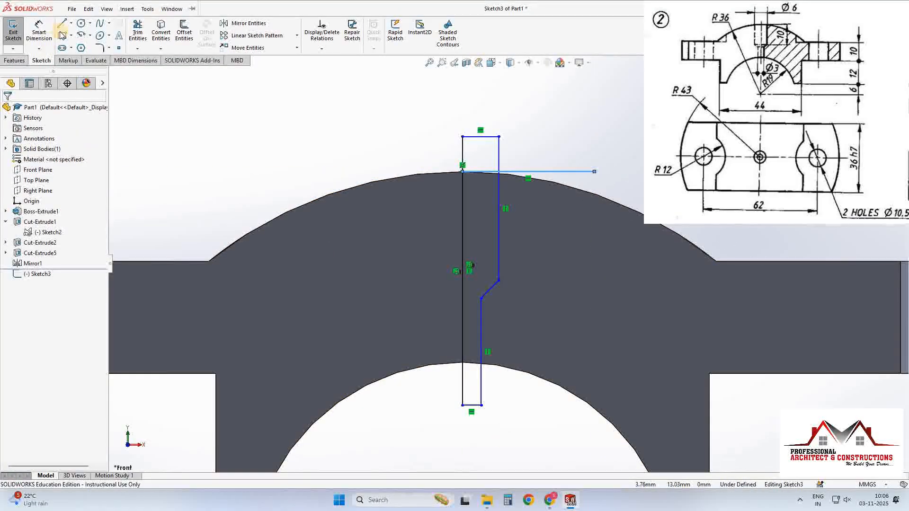
# Step: Dimension the stepped profile's upper edge to 3 mm and its lower edge to 1.5 mm
pyautogui.click(495, 137)
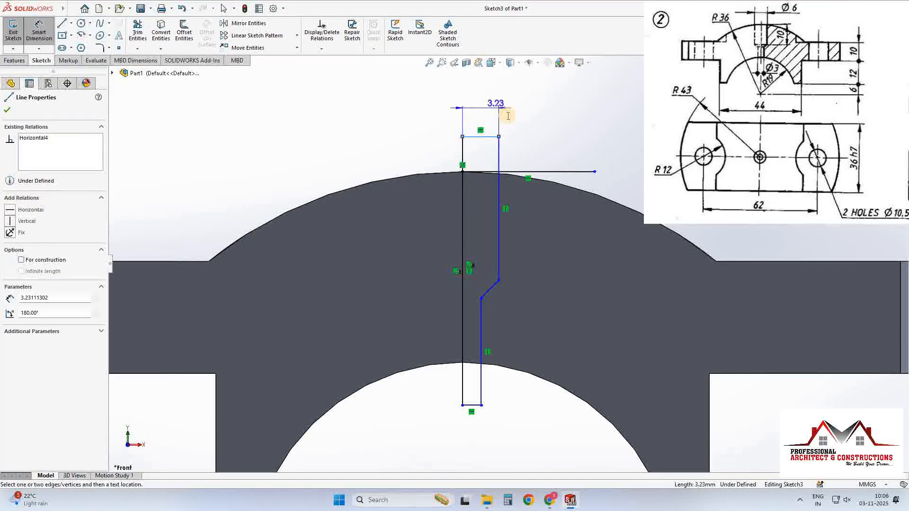
pyautogui.click(508, 116)
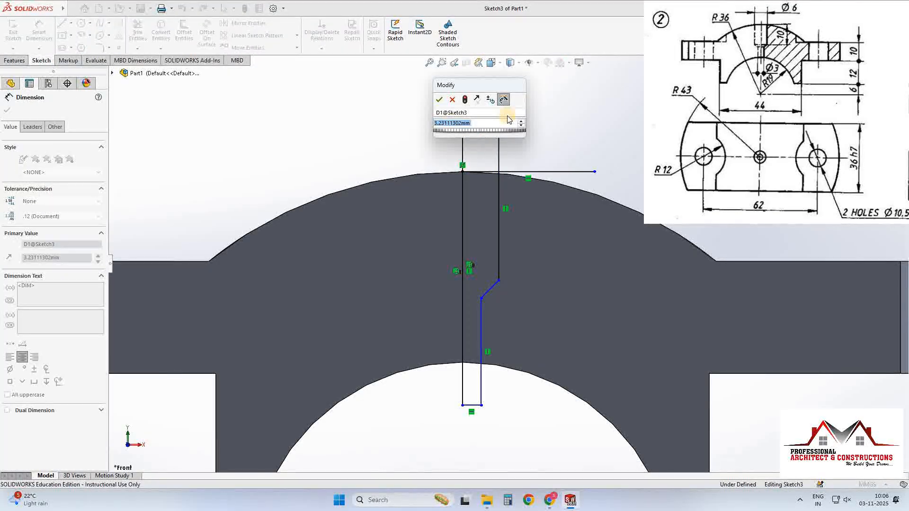
pyautogui.write('3.00mm')
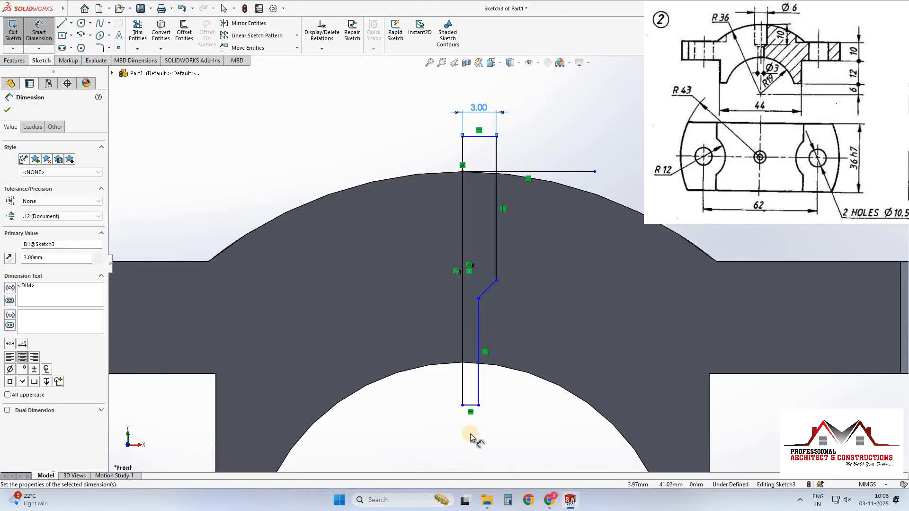
pyautogui.scroll(-3, 472, 346)
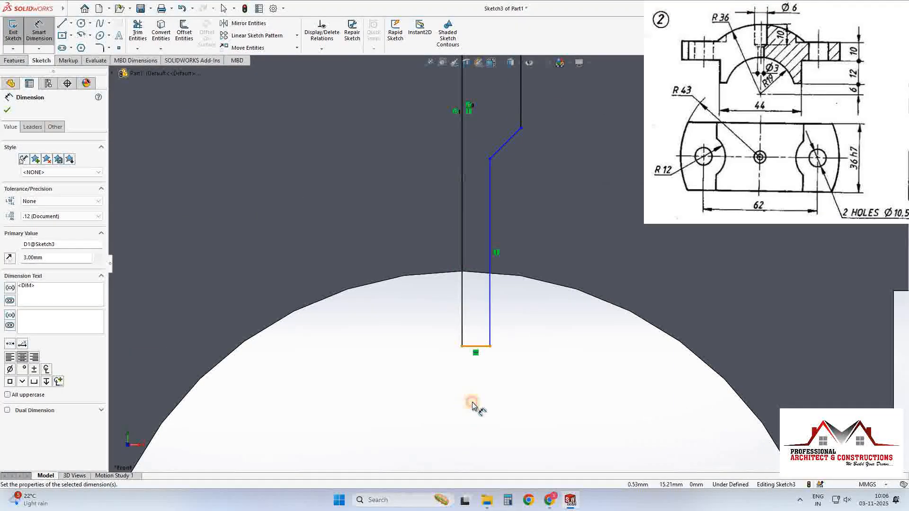
pyautogui.click(472, 403)
pyautogui.write('1.5')
pyautogui.press('Return')
pyautogui.scroll(2, 554, 144)
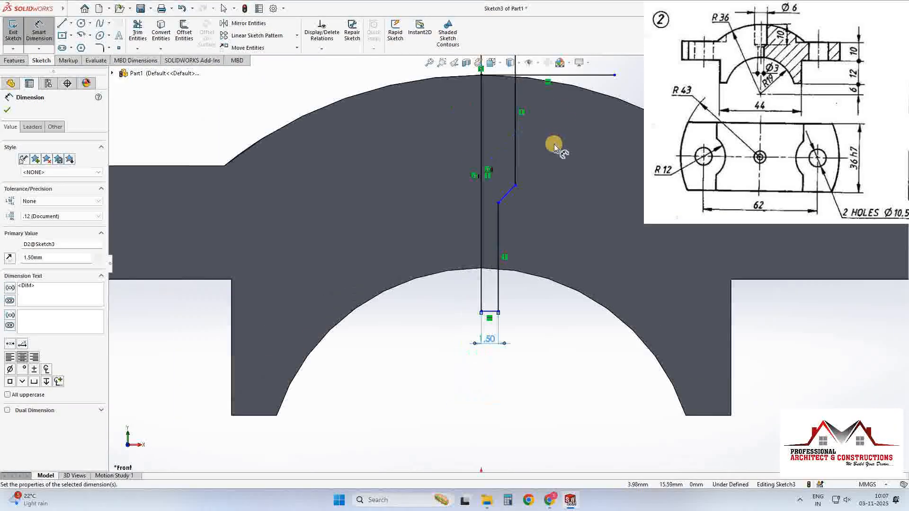
# Step: Dimension the depth from the horizontal reference line to the upper corner of the profile's step as 10 mm
pyautogui.scroll(2, 503, 148)
pyautogui.scroll(-3, 483, 246)
pyautogui.click(472, 287)
pyautogui.click(538, 226)
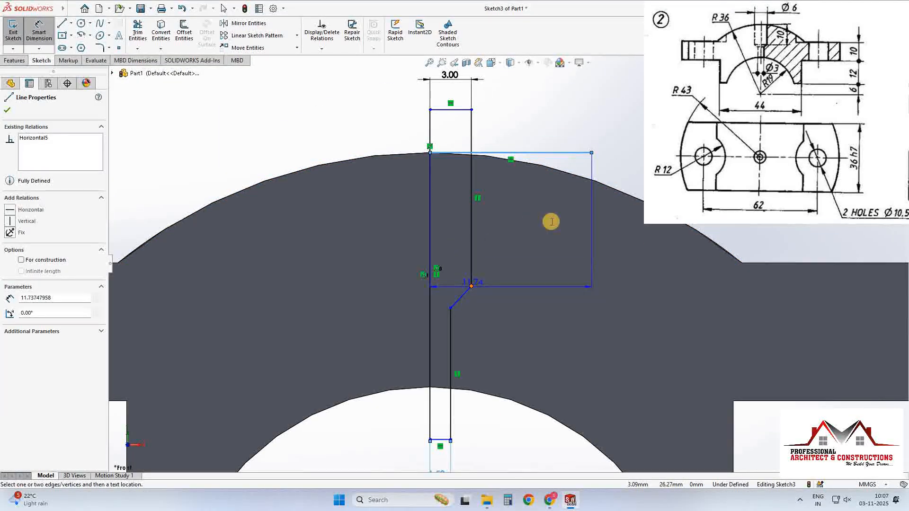
pyautogui.click(551, 222)
pyautogui.write('10')
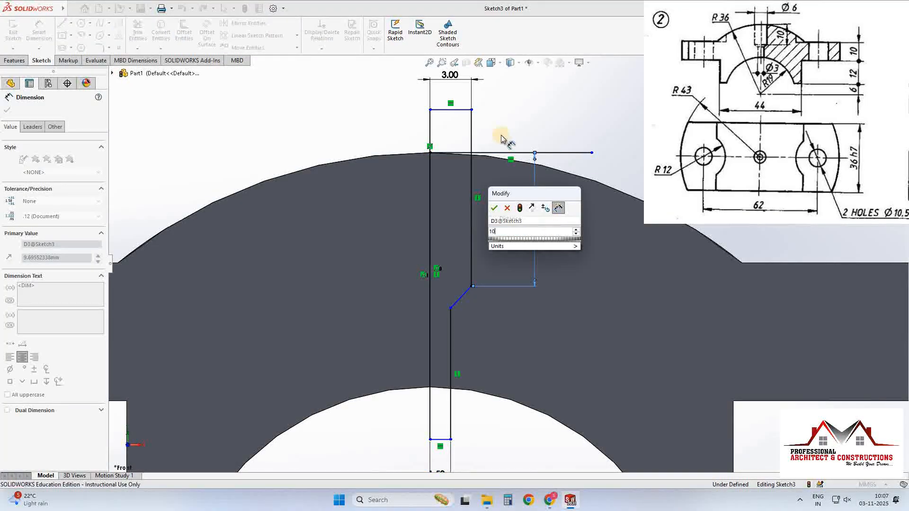
pyautogui.press('Return')
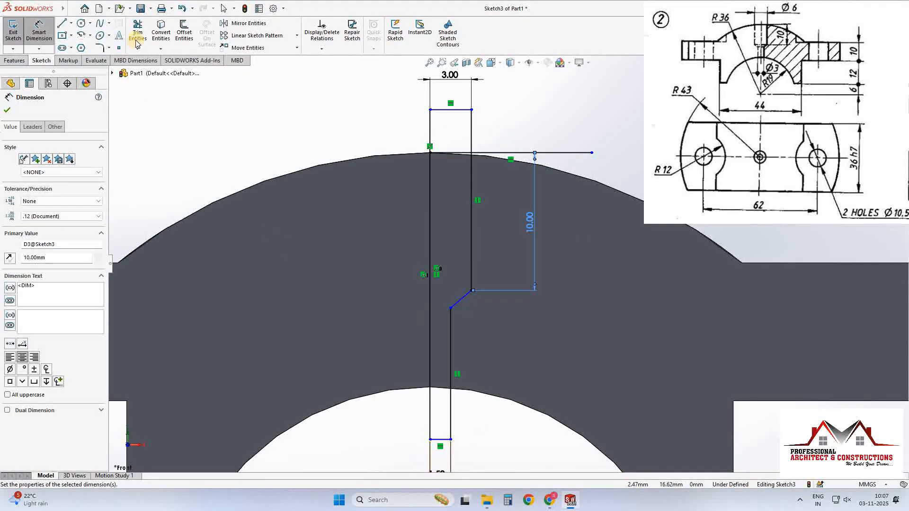
# Step: Set the angle between the profile's upper vertical line and its sloped shoulder to 118 degrees
pyautogui.scroll(-2, 455, 342)
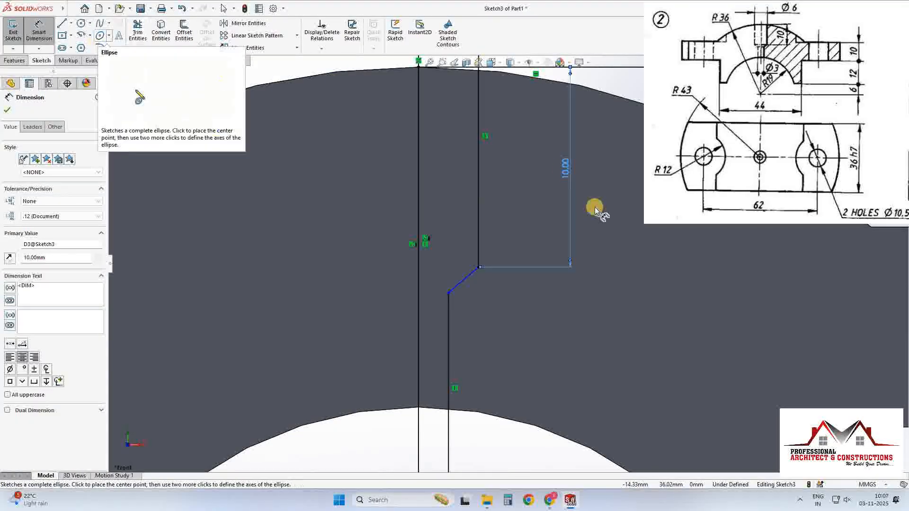
pyautogui.click(477, 250)
pyautogui.click(458, 227)
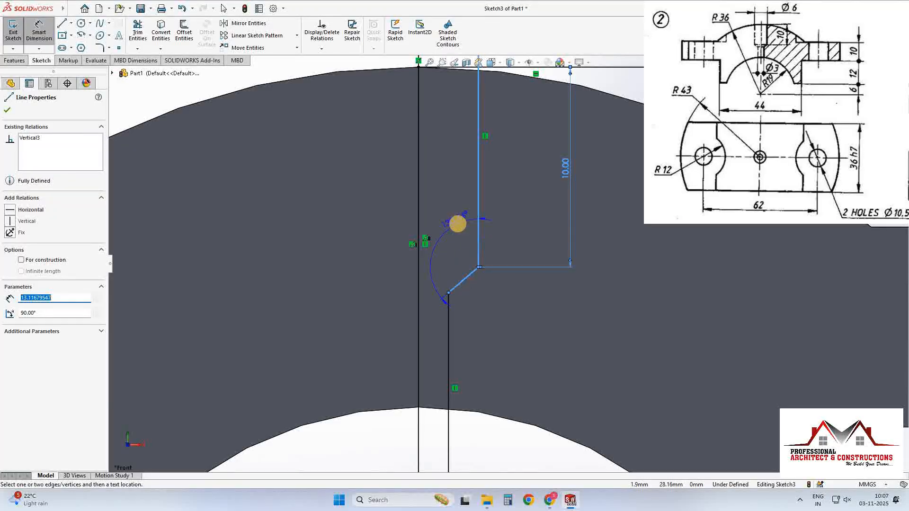
pyautogui.write('118')
pyautogui.press('Return')
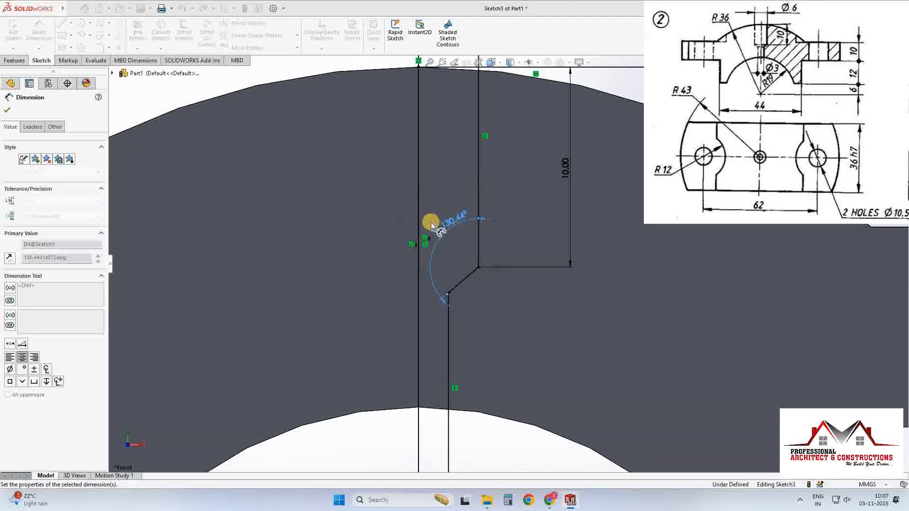
pyautogui.scroll(3, 493, 251)
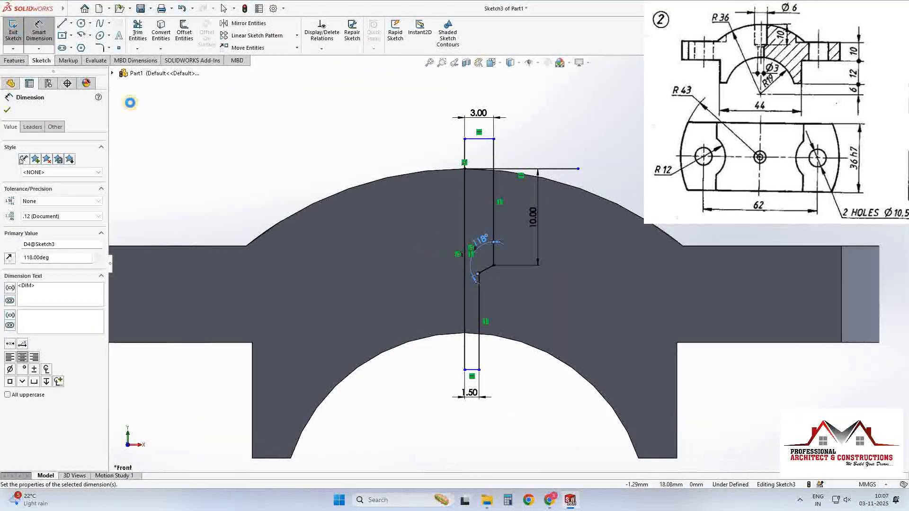
pyautogui.click(298, 171)
pyautogui.click(13, 35)
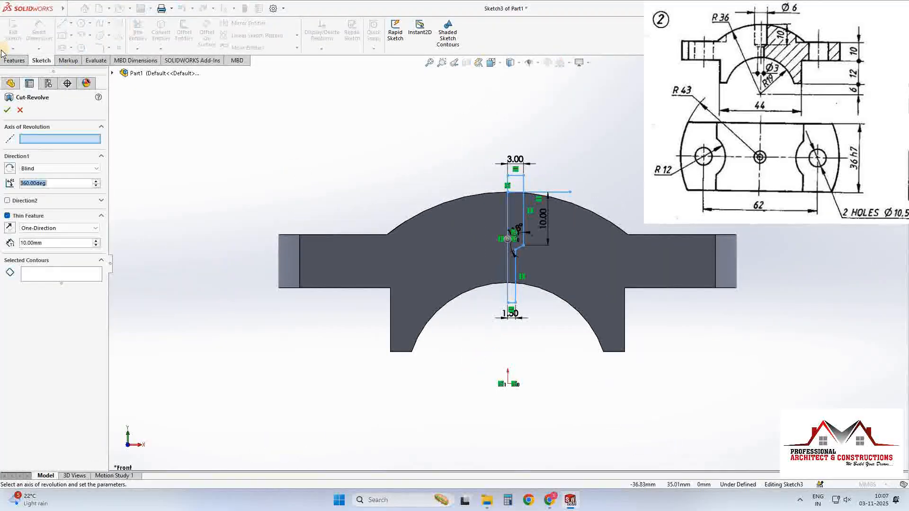
pyautogui.scroll(-3, 401, 280)
pyautogui.click(406, 282)
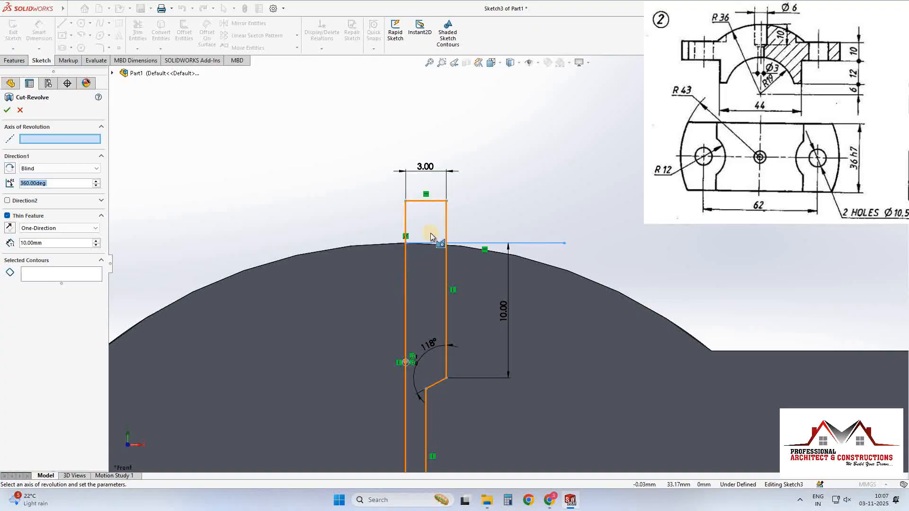
pyautogui.click(20, 113)
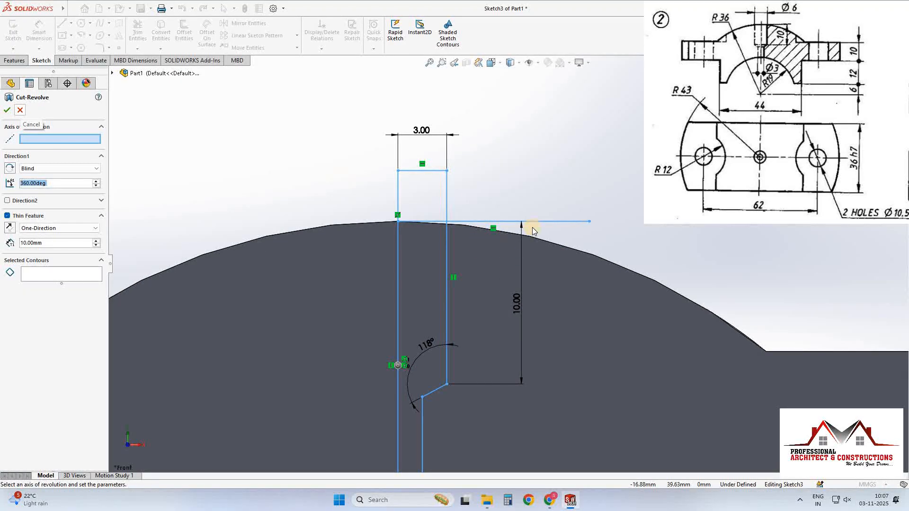
# Step: Convert the horizontal reference line at the crown to construction geometry and exit the sketch
pyautogui.click(546, 223)
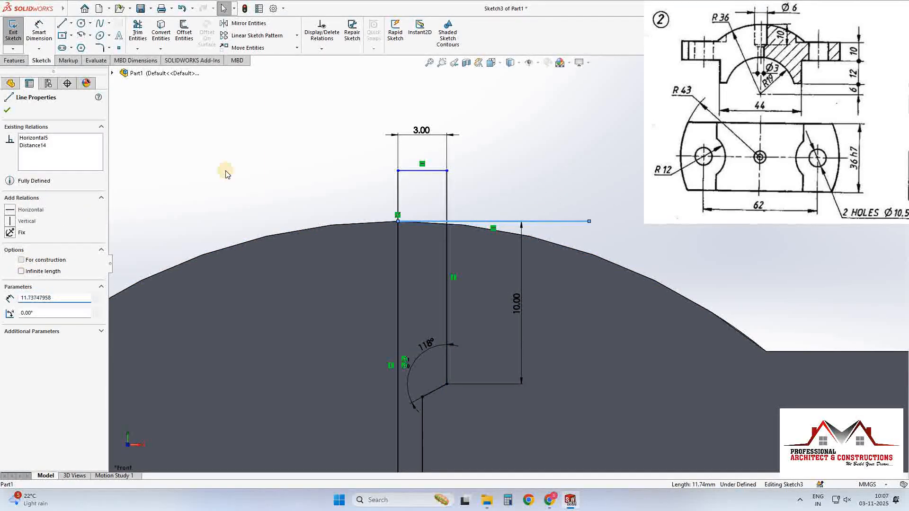
pyautogui.click(13, 30)
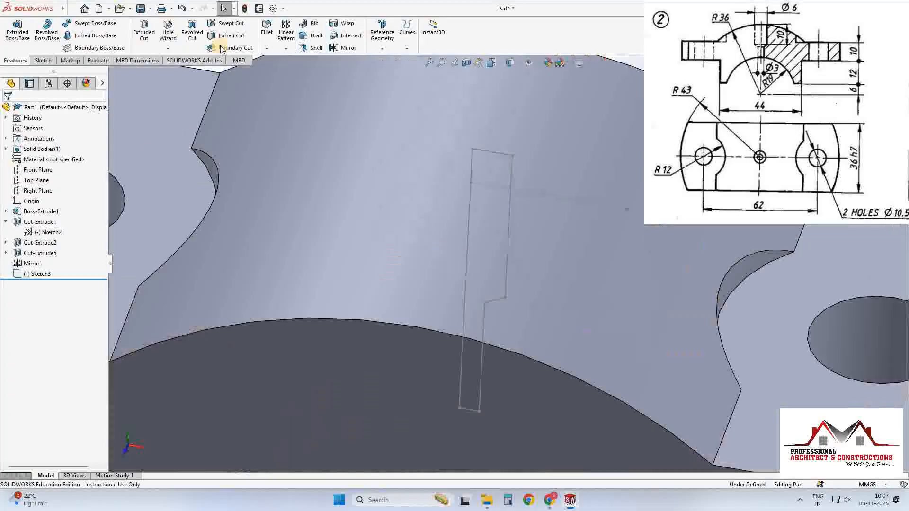
# Step: Cut the central oil hole with a Revolved Cut of the stepped profile sketch, 360 degrees about its long vertical line
pyautogui.click(191, 34)
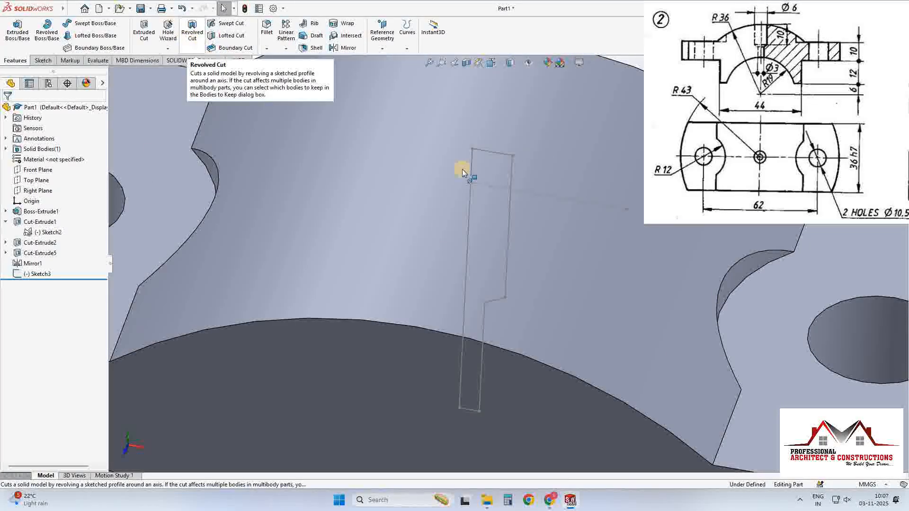
pyautogui.click(7, 111)
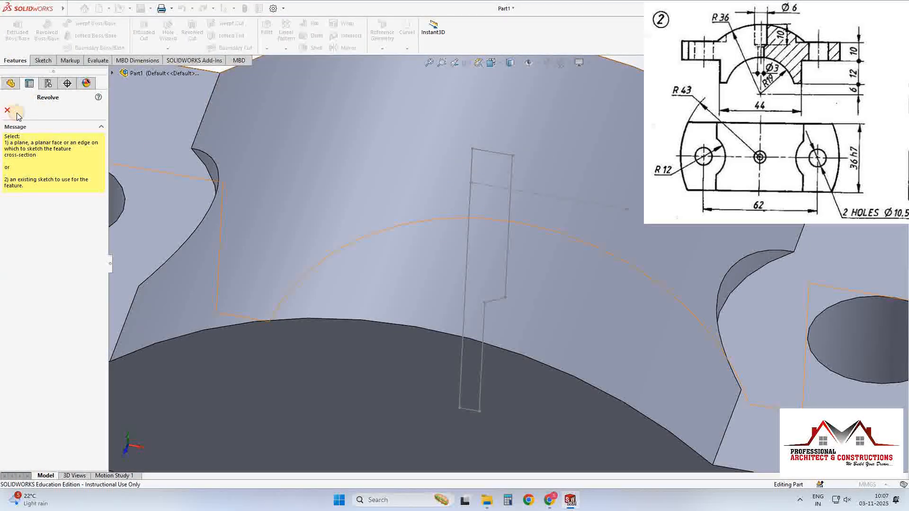
pyautogui.click(43, 275)
pyautogui.click(38, 276)
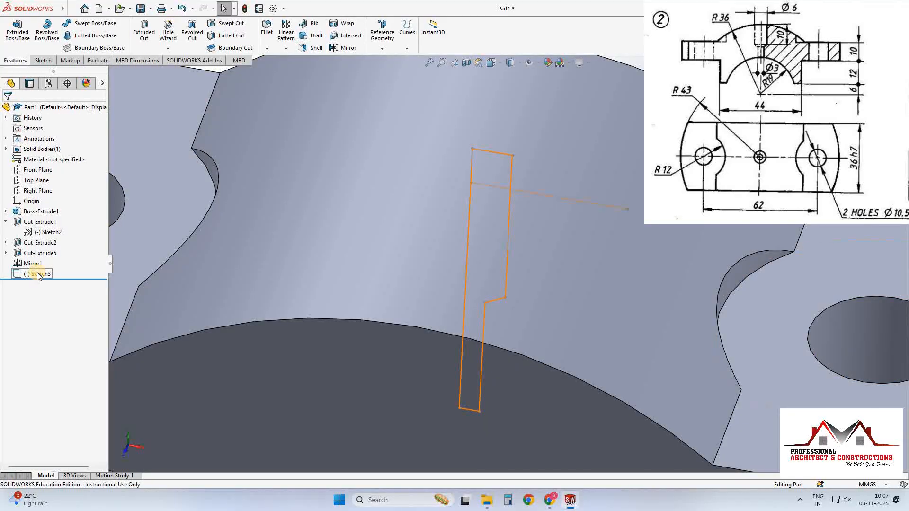
pyautogui.click(147, 37)
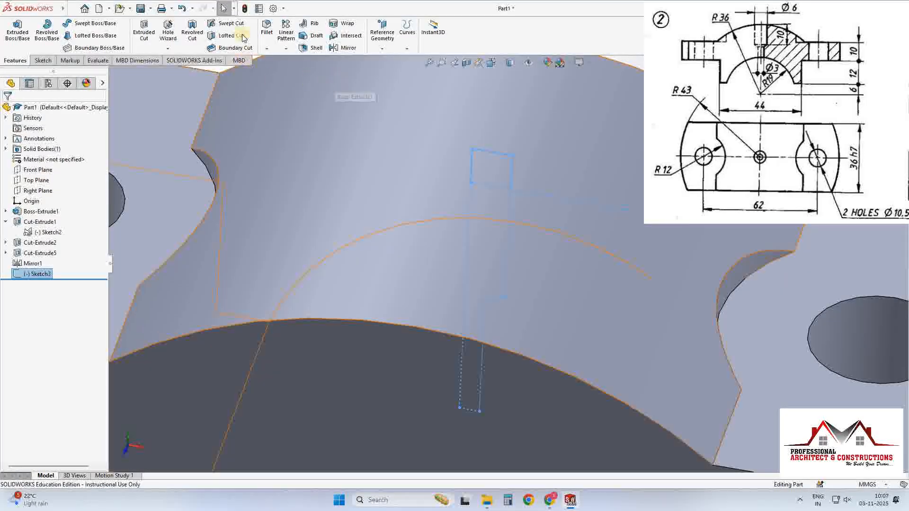
pyautogui.click(201, 44)
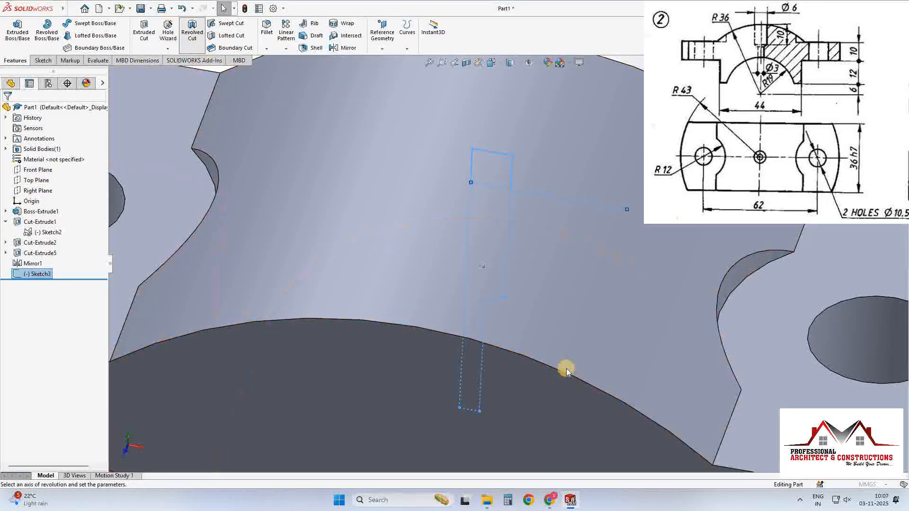
pyautogui.click(475, 244)
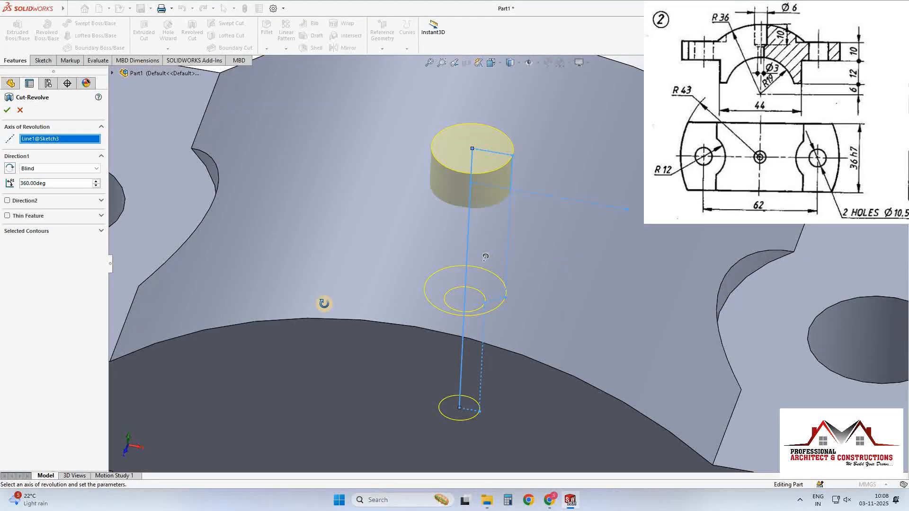
pyautogui.moveTo(315, 391); pyautogui.dragTo(354, 377, button='middle')
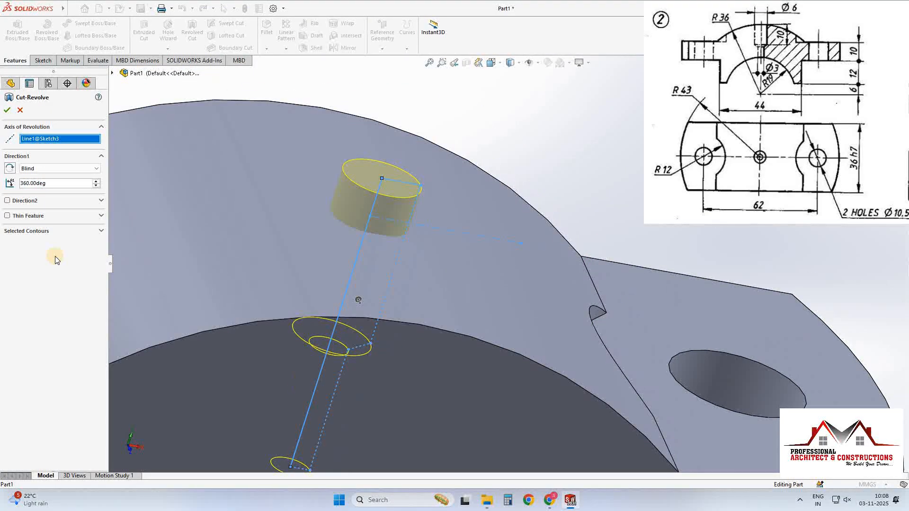
pyautogui.scroll(3, 202, 339)
pyautogui.click(9, 108)
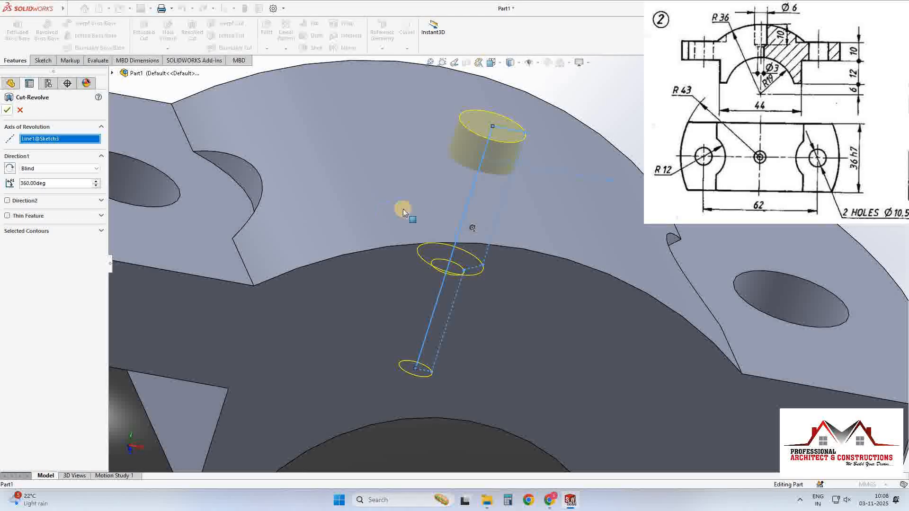
pyautogui.scroll(7, 349, 346)
pyautogui.moveTo(406, 167); pyautogui.dragTo(18, 32, button='middle')
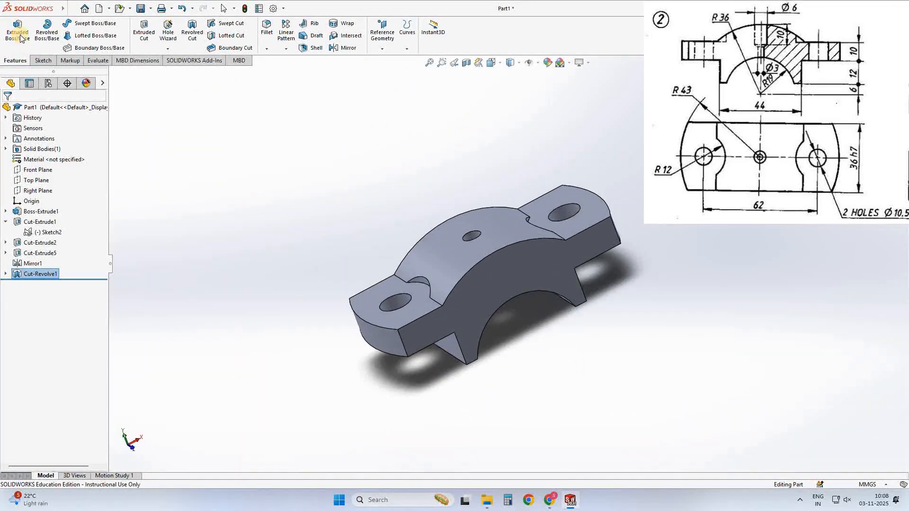